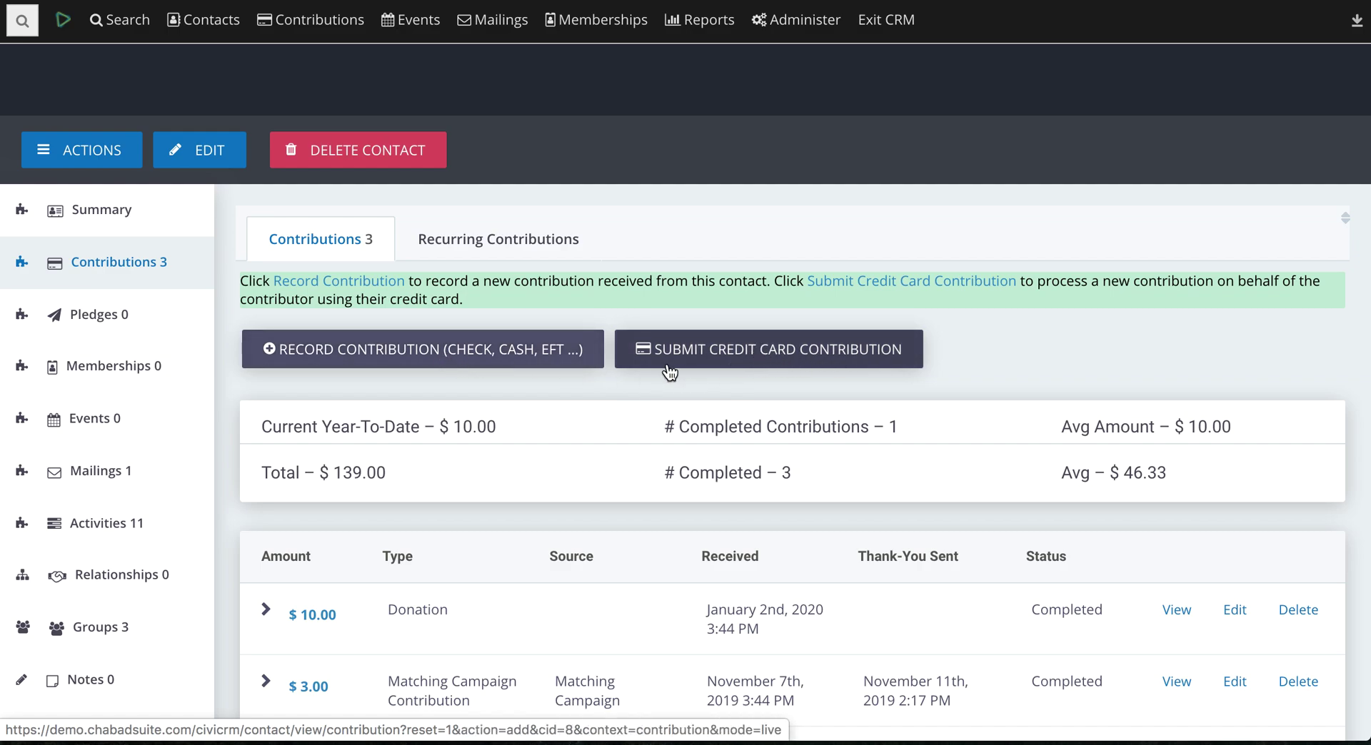
Step: Start recording a new offline contribution for the contact, with financial type Donation and a total amount of 10 USD
{"action": "left_click", "coordinate": [398, 355]}
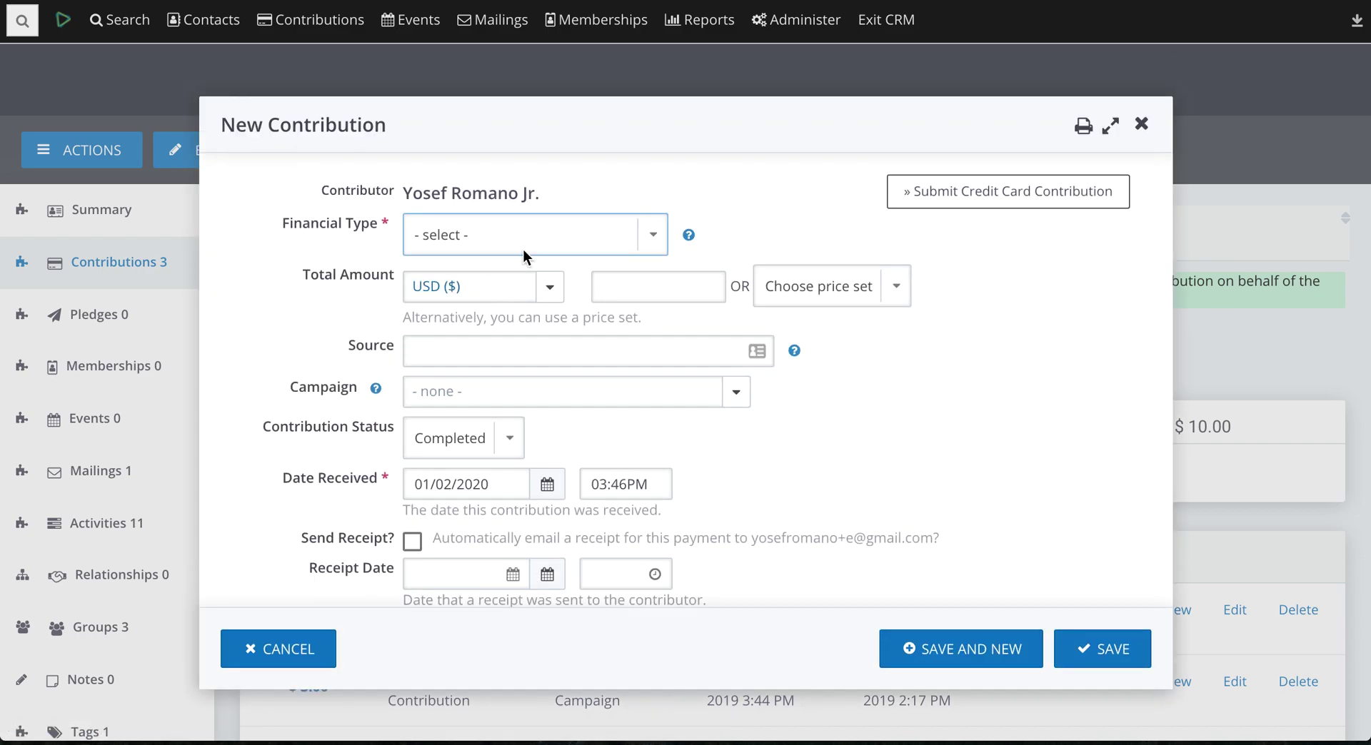
{"action": "left_click", "coordinate": [534, 233]}
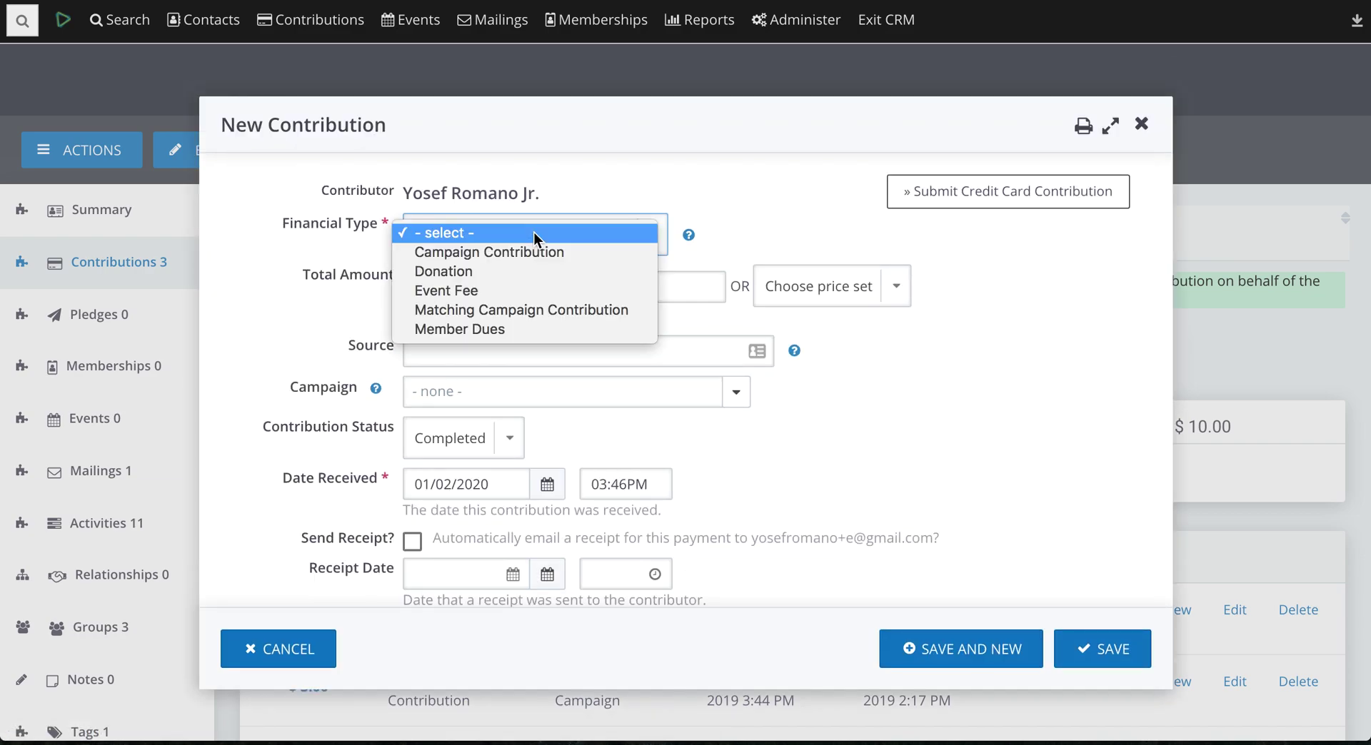
{"action": "left_click", "coordinate": [520, 274]}
{"action": "left_click", "coordinate": [635, 280]}
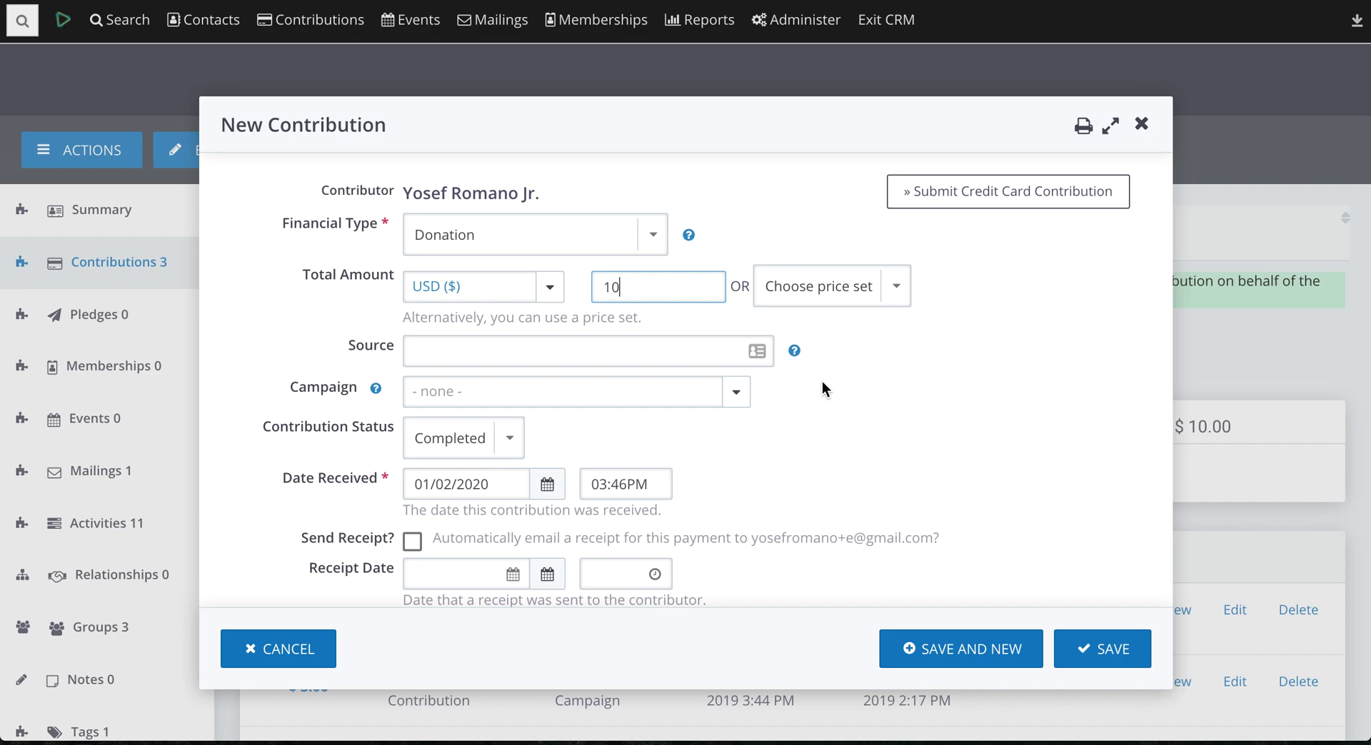
Step: Assign the Test Custom campaign to the new contribution
{"action": "scroll", "coordinate": [826, 429], "scroll_direction": "down", "scroll_amount": 1}
{"action": "left_click", "coordinate": [742, 365]}
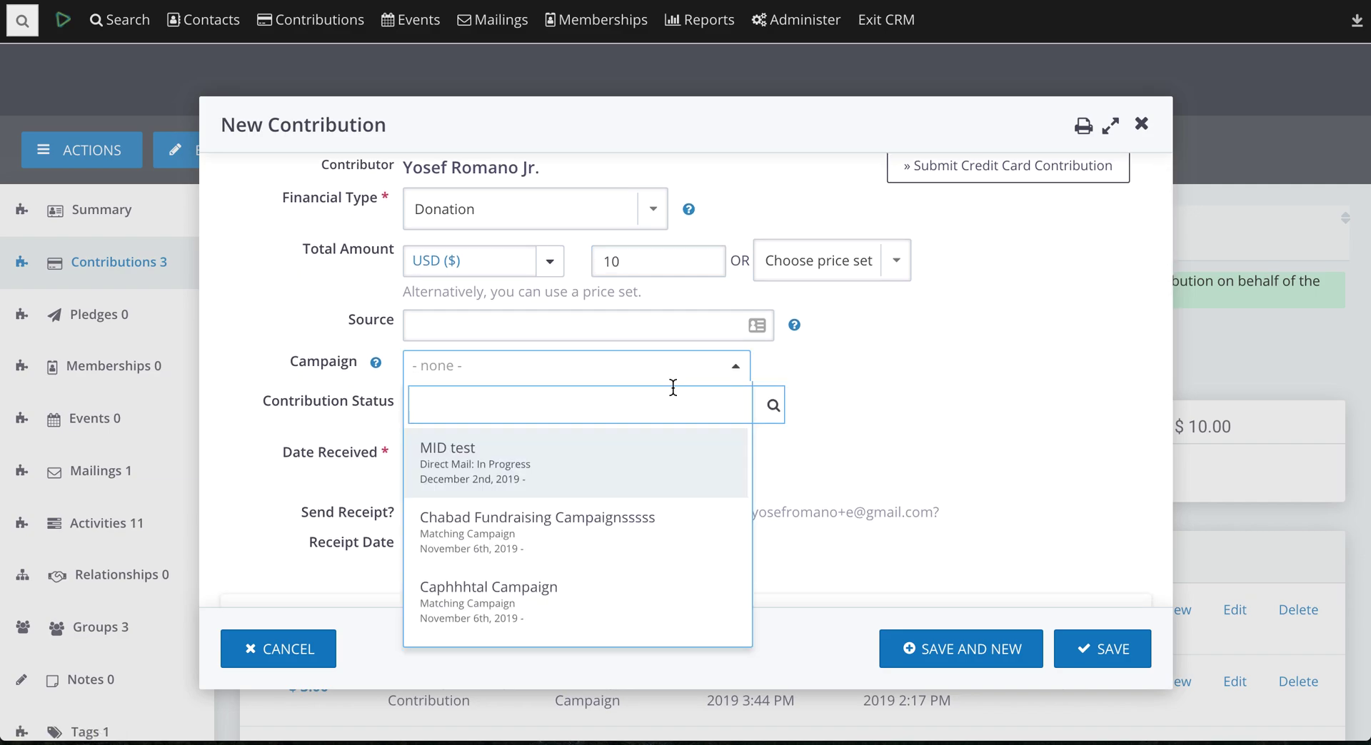
{"action": "scroll", "coordinate": [608, 552], "scroll_direction": "down", "scroll_amount": 1}
{"action": "scroll", "coordinate": [609, 552], "scroll_direction": "down", "scroll_amount": 2}
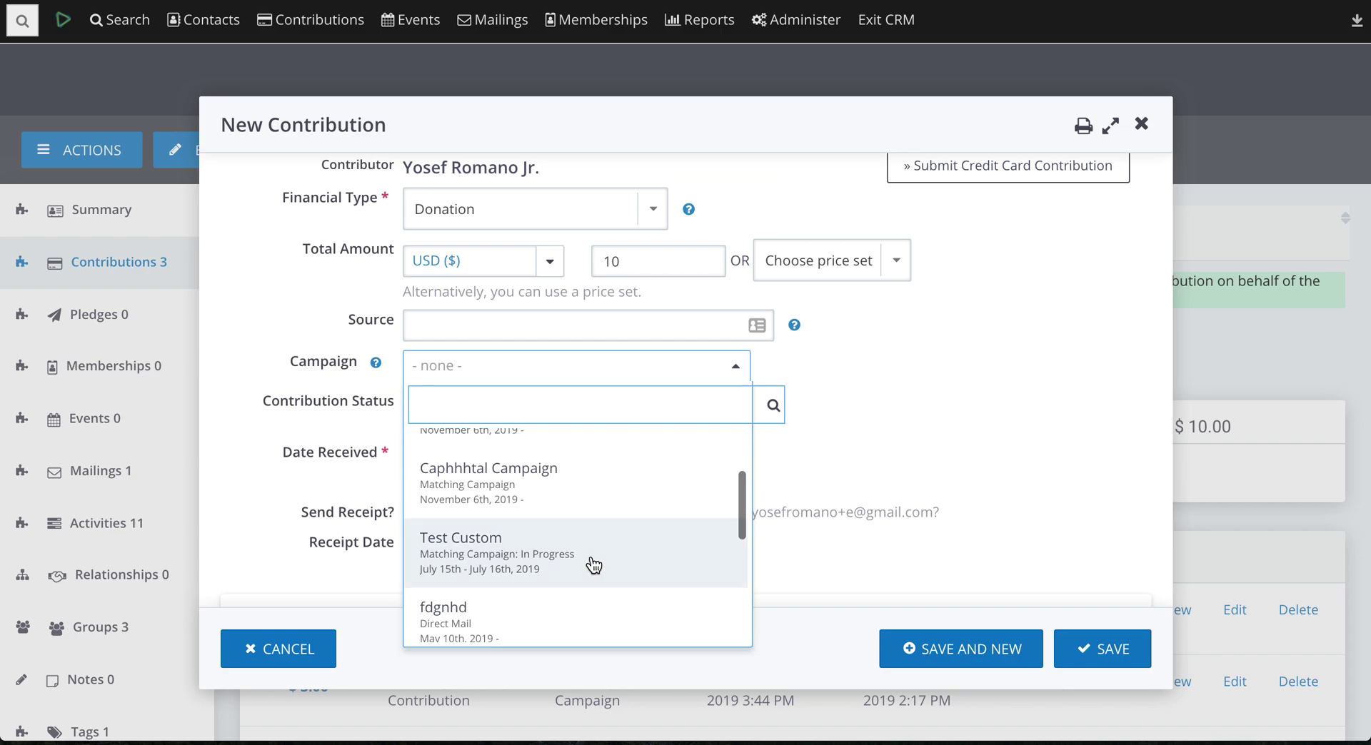
{"action": "left_click", "coordinate": [584, 562]}
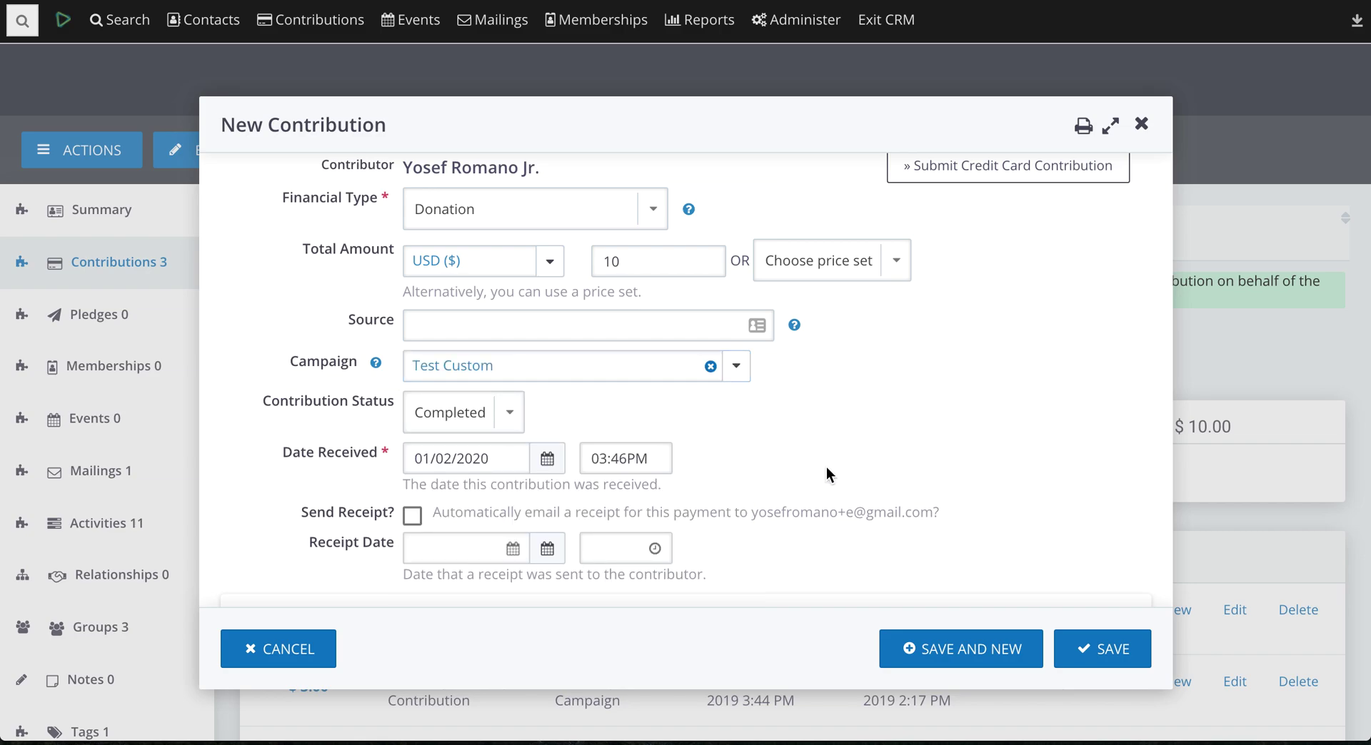
Step: Enable the automatic e-mail receipt for the contribution and keep the preferred main address as the sender
{"action": "scroll", "coordinate": [503, 494], "scroll_direction": "down", "scroll_amount": 1}
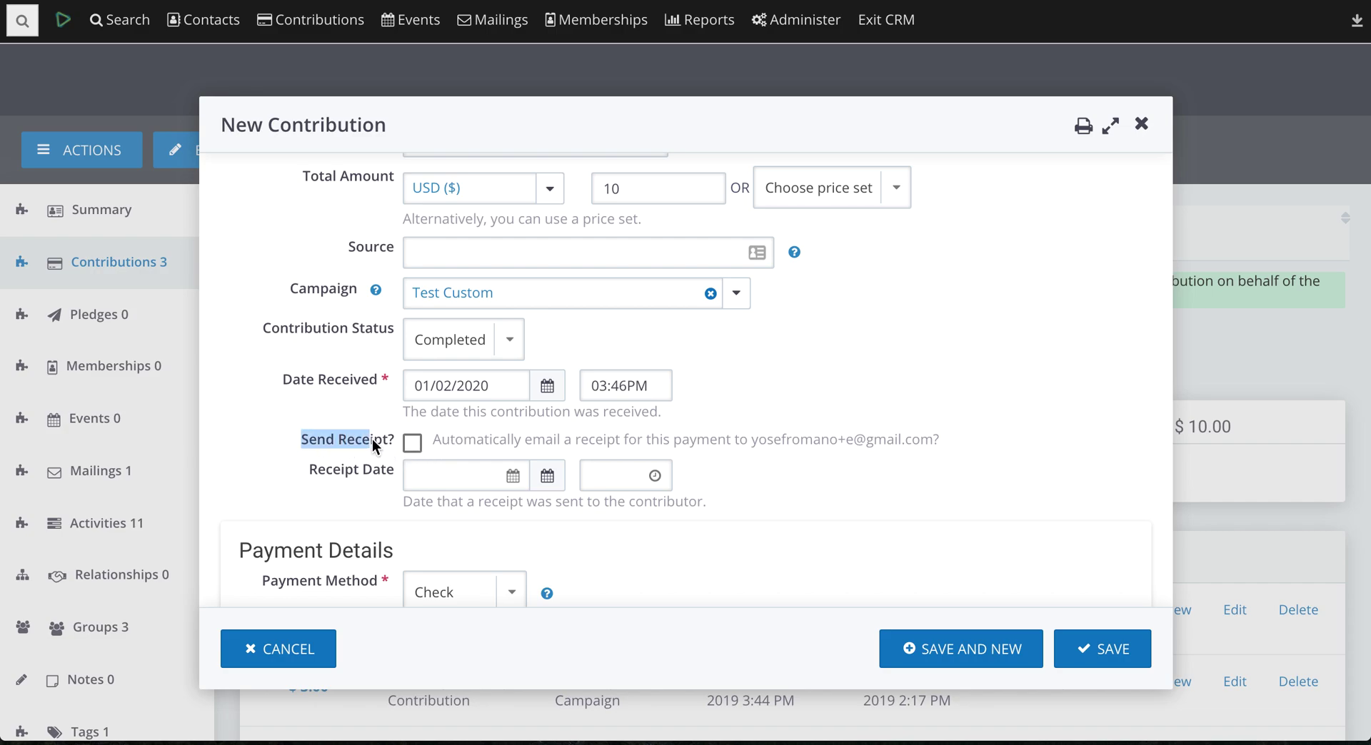
{"action": "left_click", "coordinate": [414, 444]}
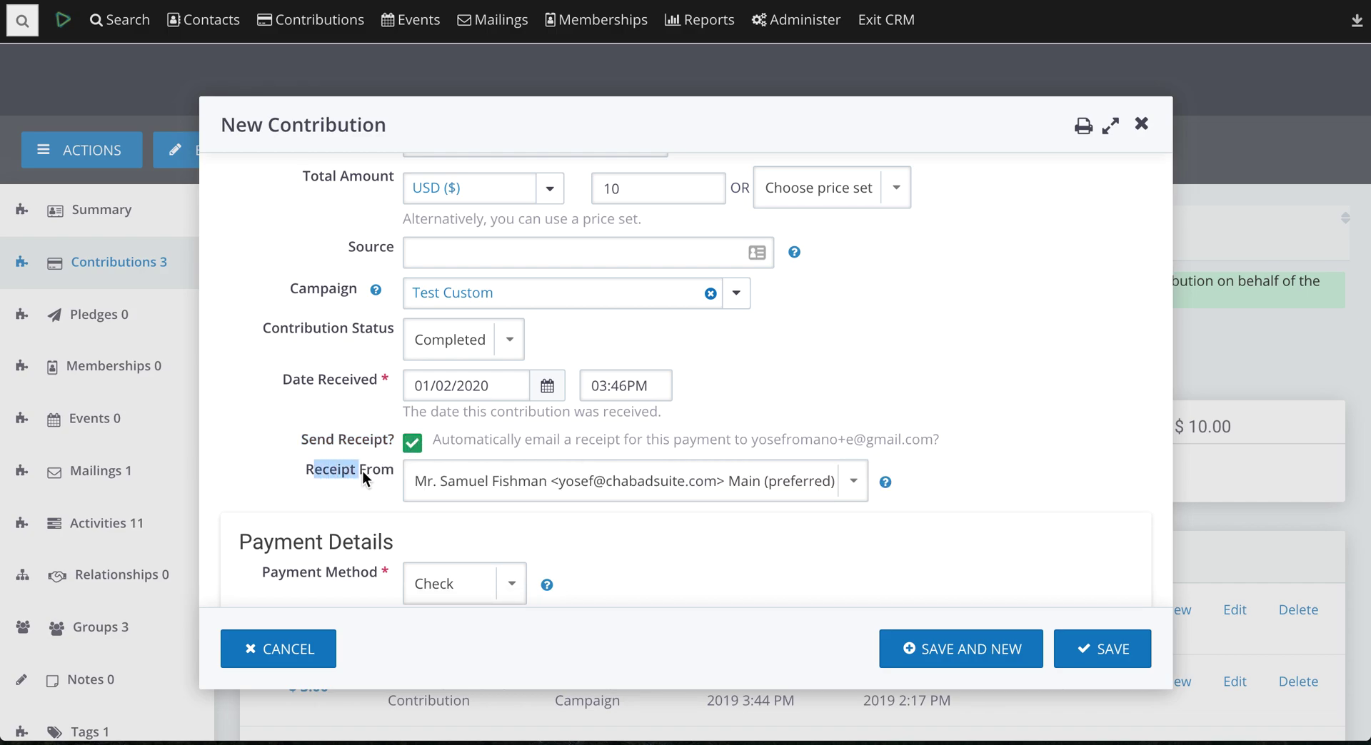
{"action": "left_click", "coordinate": [429, 486]}
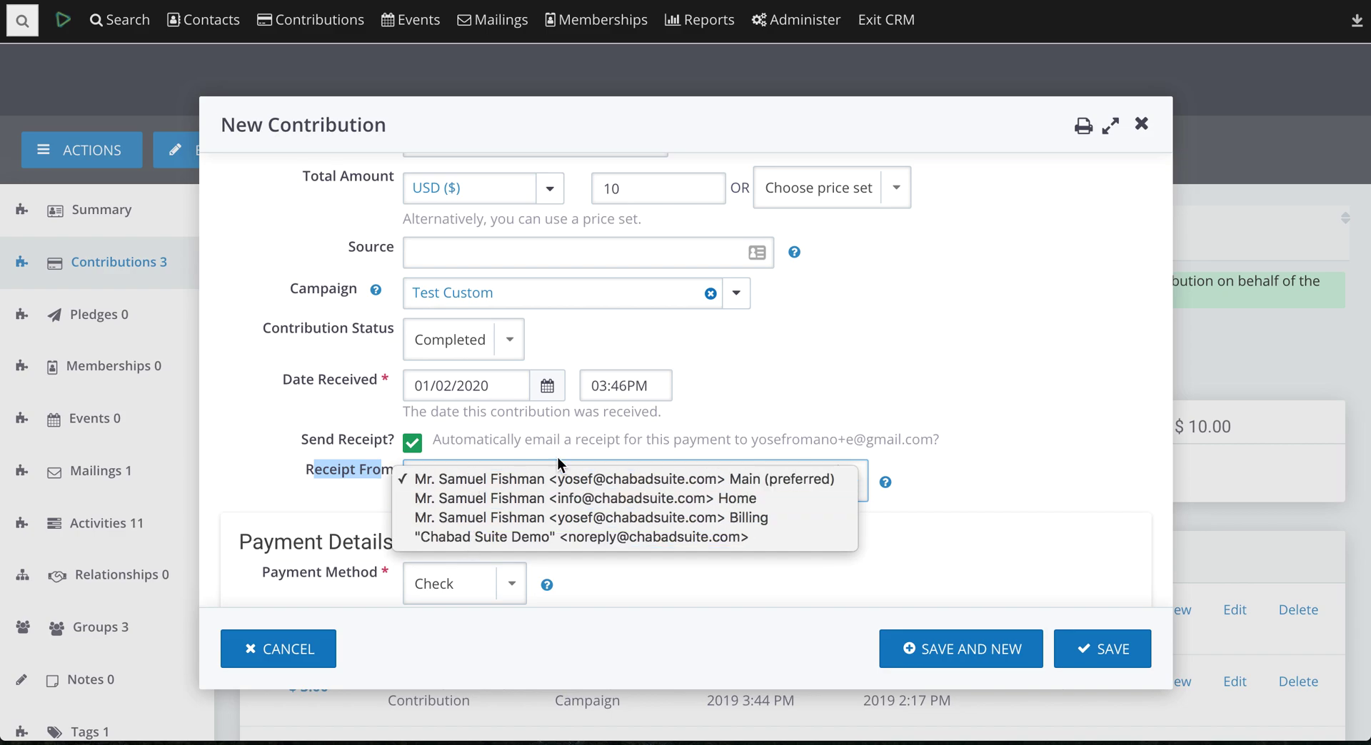
{"action": "left_click", "coordinate": [1020, 507]}
Step: Enter 1234 as the check number in the payment details, leaving the transaction ID empty
{"action": "scroll", "coordinate": [1009, 529], "scroll_direction": "down", "scroll_amount": 2}
{"action": "left_click", "coordinate": [544, 499]}
{"action": "type", "text": "123"}
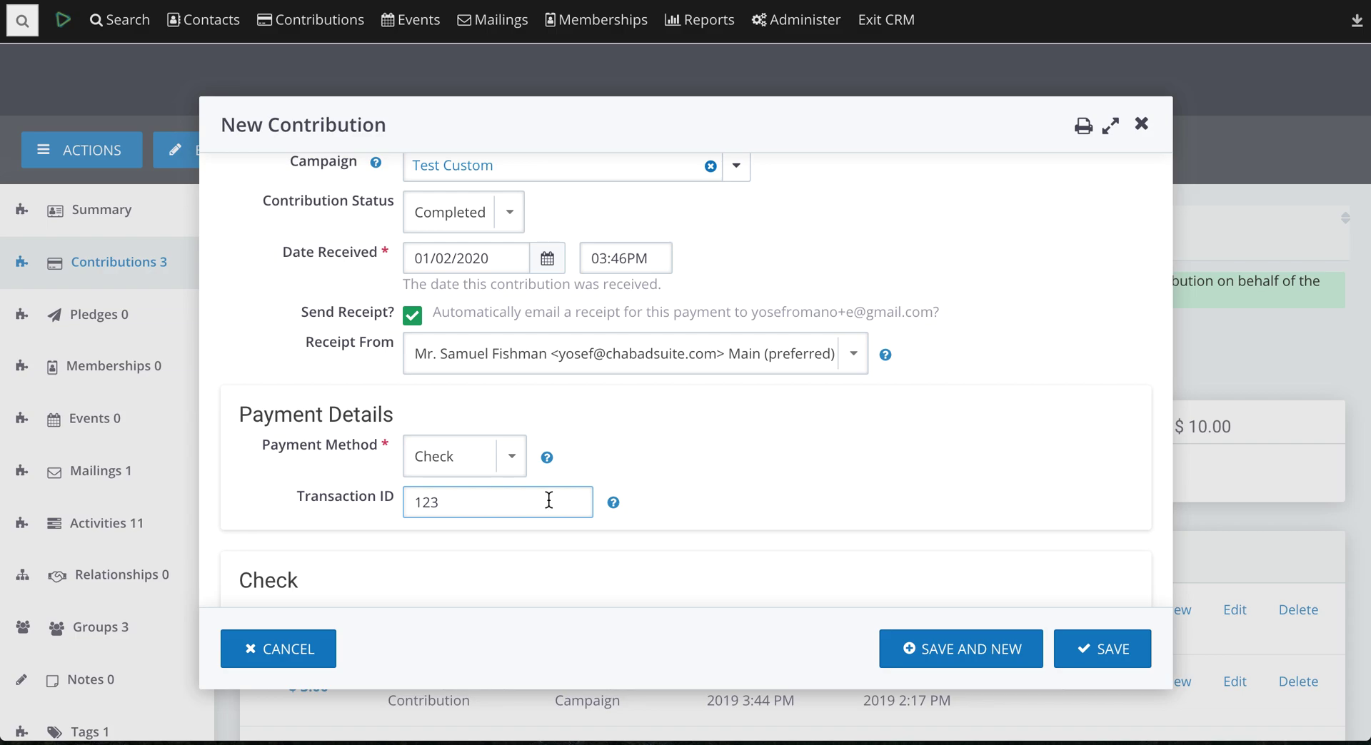
{"action": "scroll", "coordinate": [642, 483], "scroll_direction": "down", "scroll_amount": 1}
{"action": "left_click", "coordinate": [500, 550]}
{"action": "type", "text": "123"}
{"action": "double_click", "coordinate": [559, 435]}
{"action": "key", "text": "BackSpace"}
{"action": "left_click", "coordinate": [514, 559]}
{"action": "type", "text": "4"}
{"action": "left_click_drag", "start_coordinate": [294, 431], "coordinate": [402, 432]}
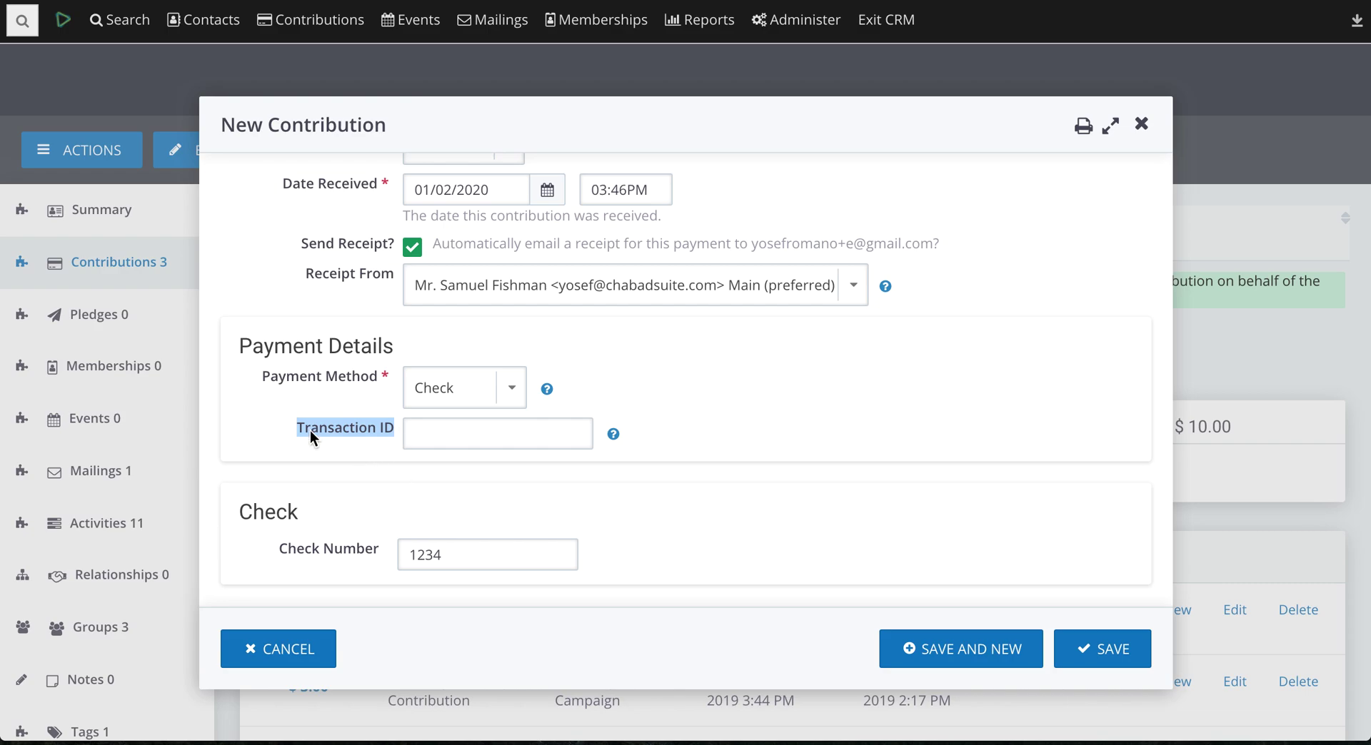
Step: Save the contribution record and confirm sending the receipt to the contributor
{"action": "scroll", "coordinate": [574, 478], "scroll_direction": "up", "scroll_amount": 1}
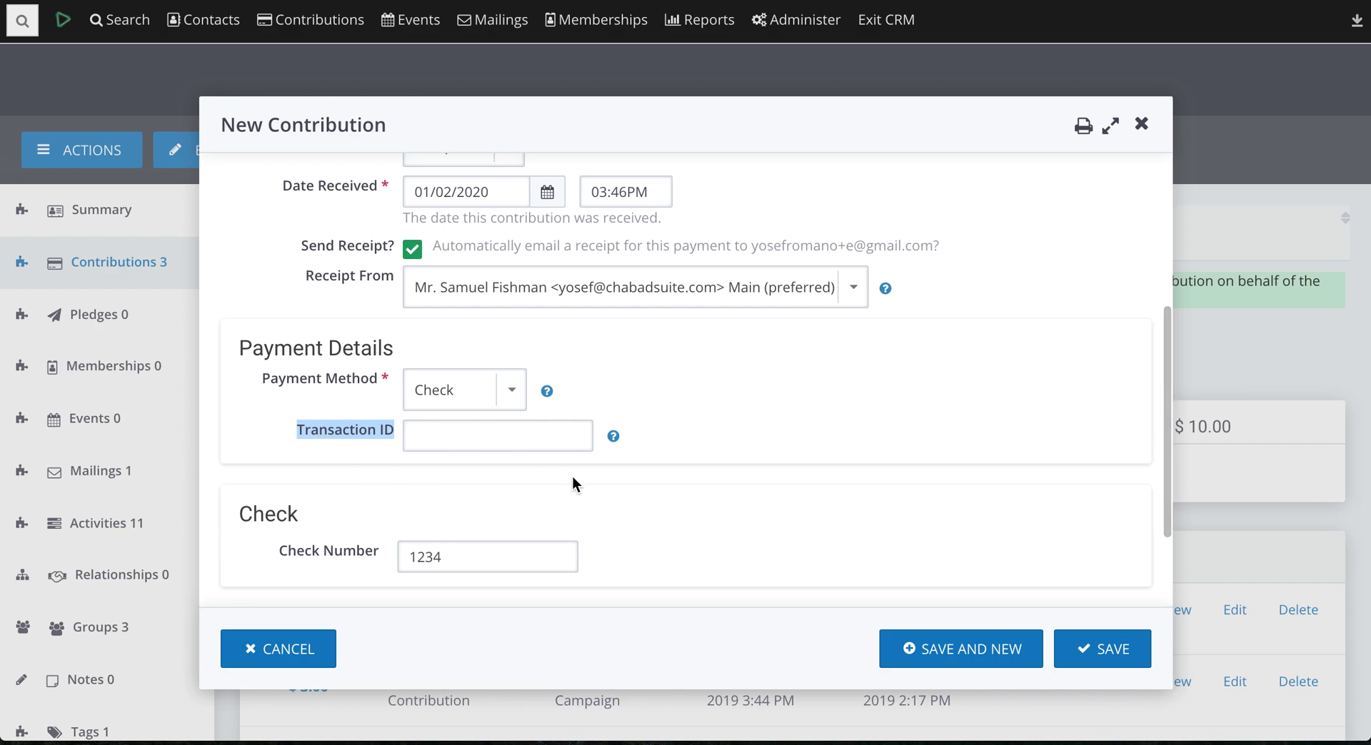
{"action": "scroll", "coordinate": [695, 436], "scroll_direction": "up", "scroll_amount": 4}
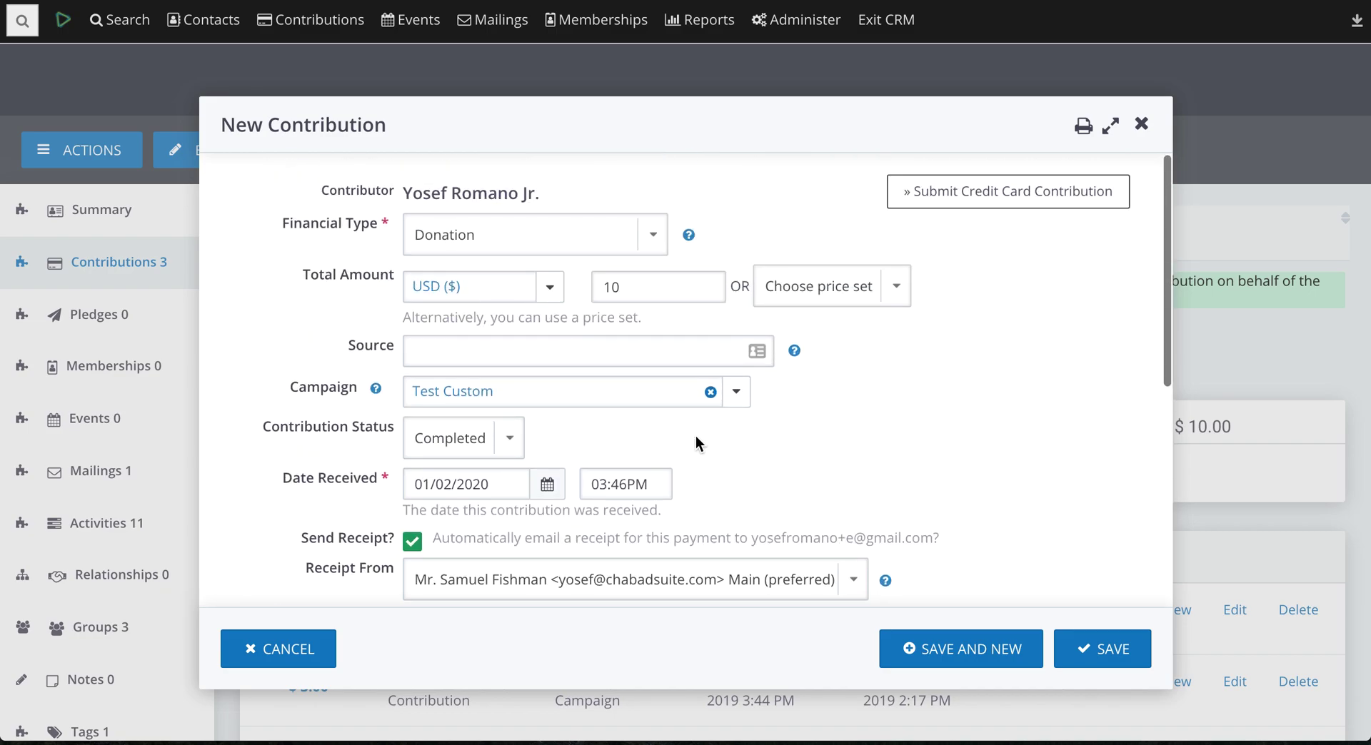
{"action": "left_click", "coordinate": [1116, 652]}
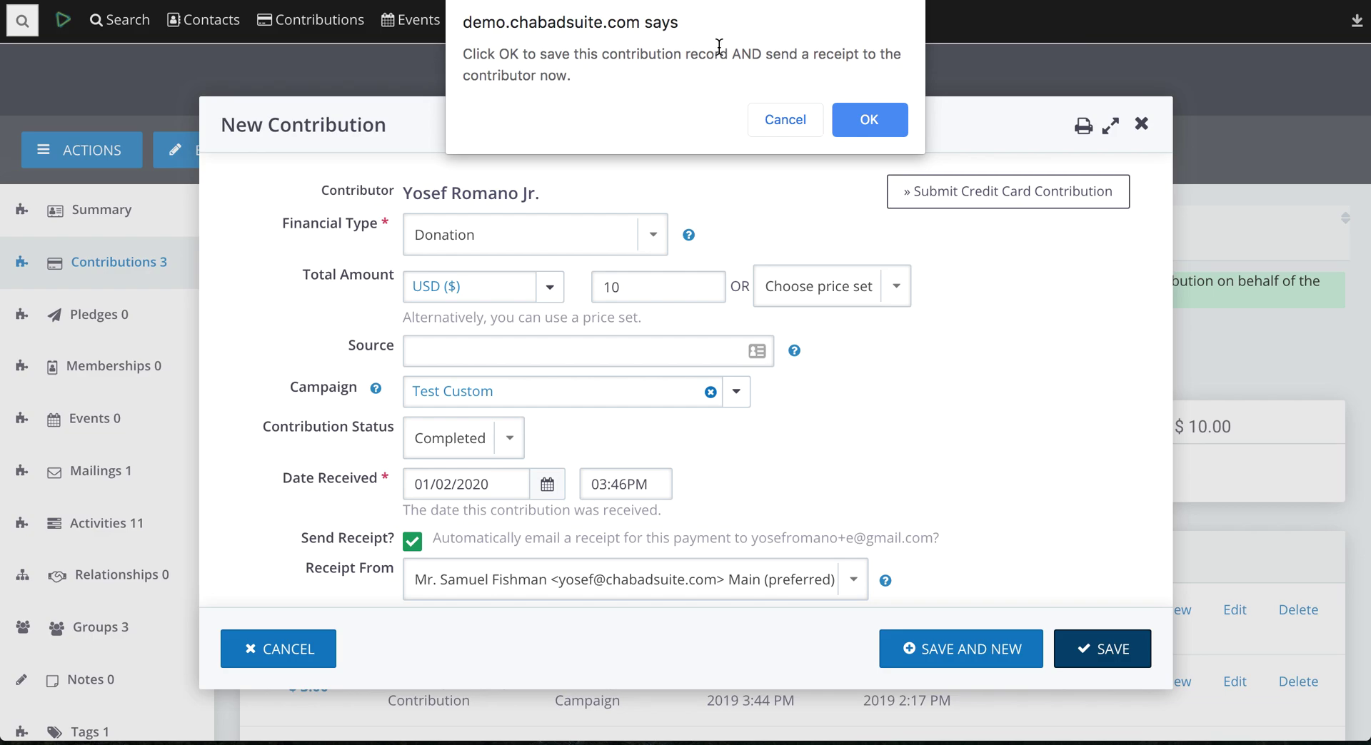
{"action": "left_click", "coordinate": [866, 119]}
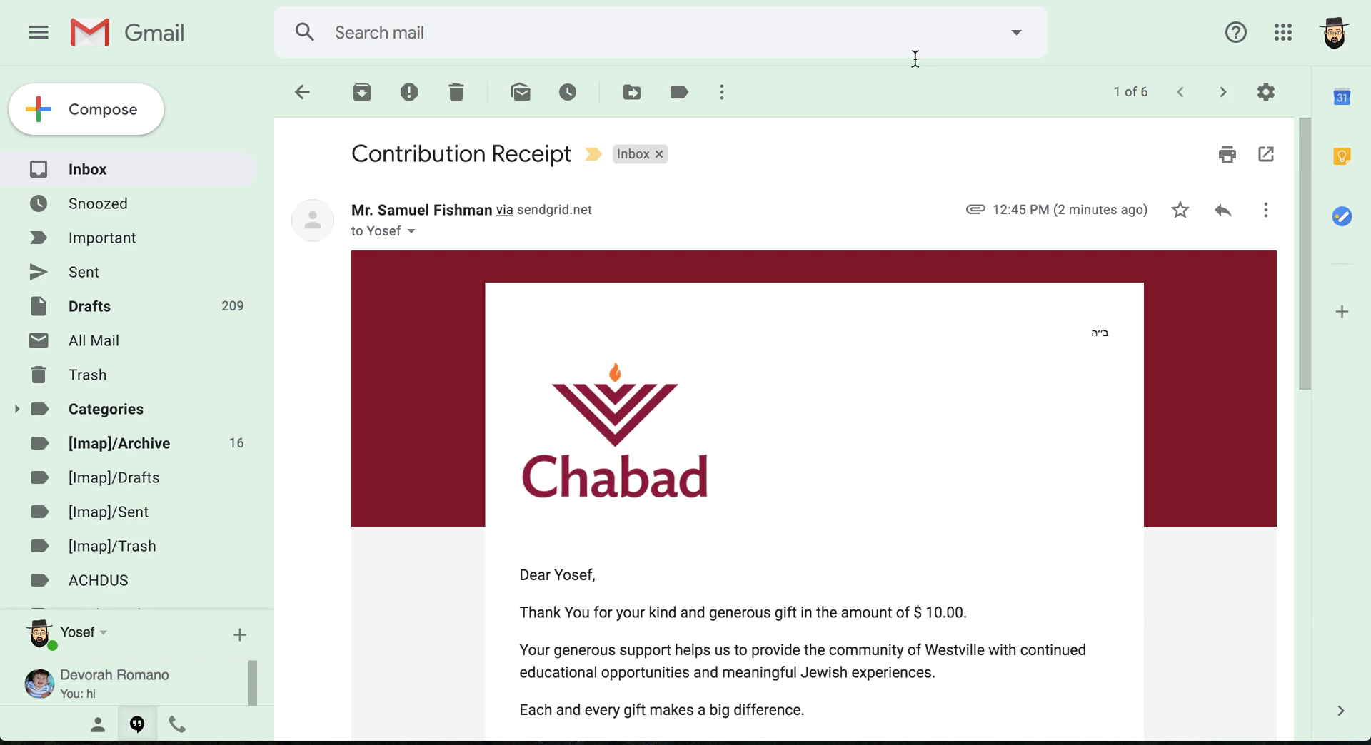
Step: Switch to Gmail and read the contribution receipt e-mail down to its Contribution Details table, ignoring the new-message notification
{"action": "scroll", "coordinate": [860, 266], "scroll_direction": "down", "scroll_amount": 3}
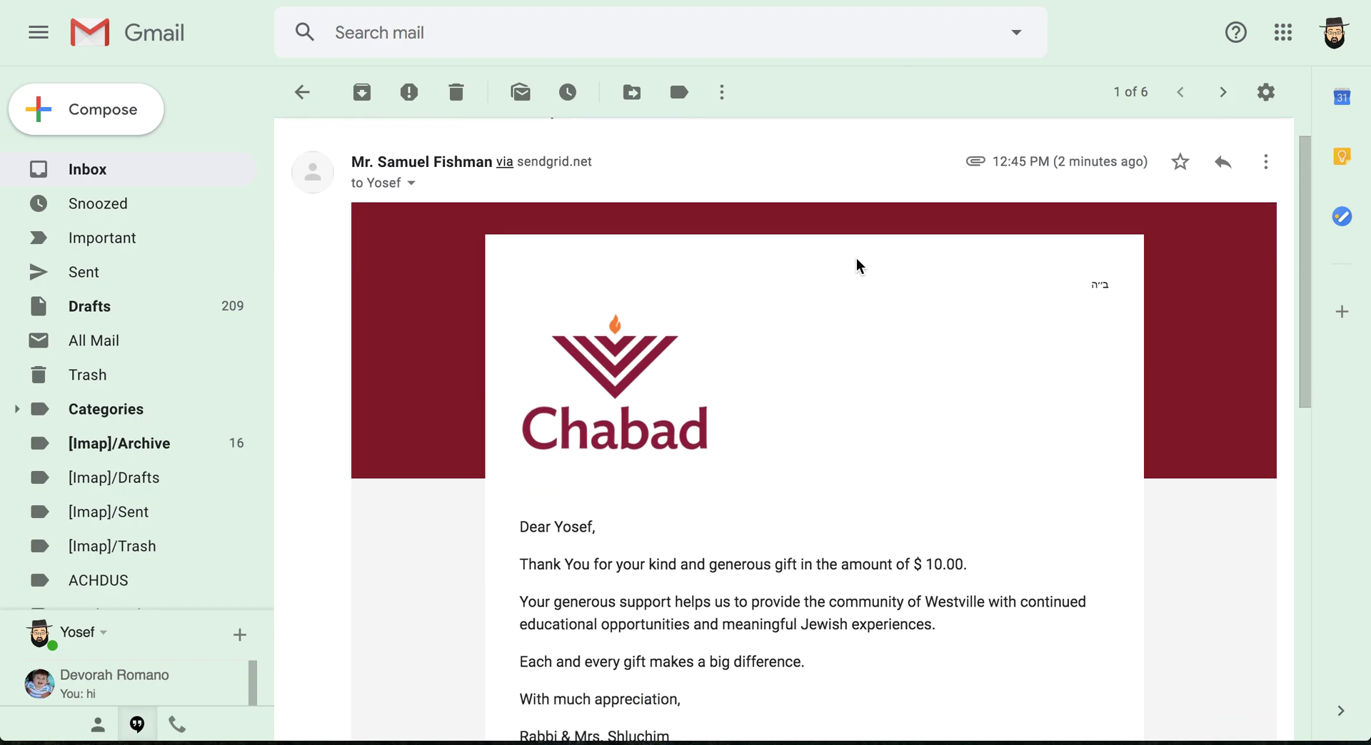
{"action": "scroll", "coordinate": [860, 266], "scroll_direction": "up", "scroll_amount": 1}
{"action": "scroll", "coordinate": [860, 265], "scroll_direction": "up", "scroll_amount": 1}
{"action": "scroll", "coordinate": [859, 266], "scroll_direction": "down", "scroll_amount": 2}
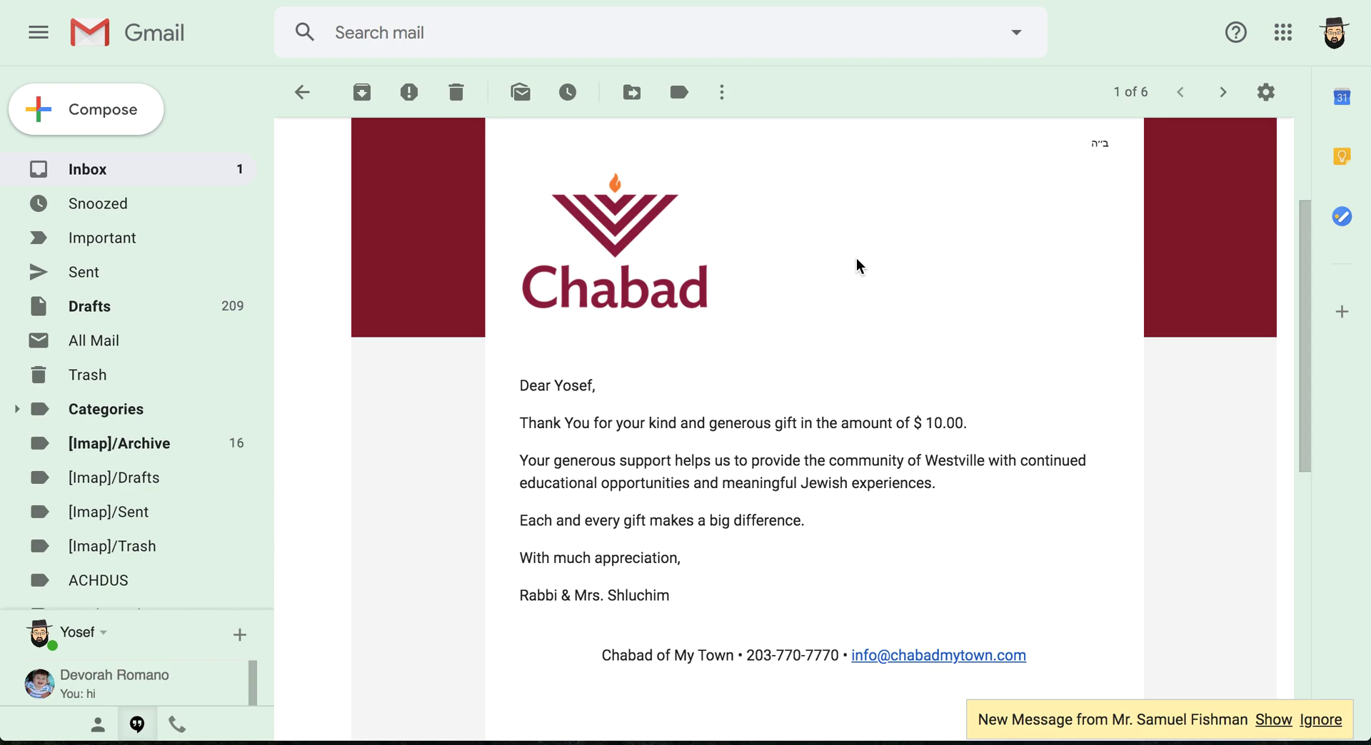
{"action": "left_click", "coordinate": [1300, 722]}
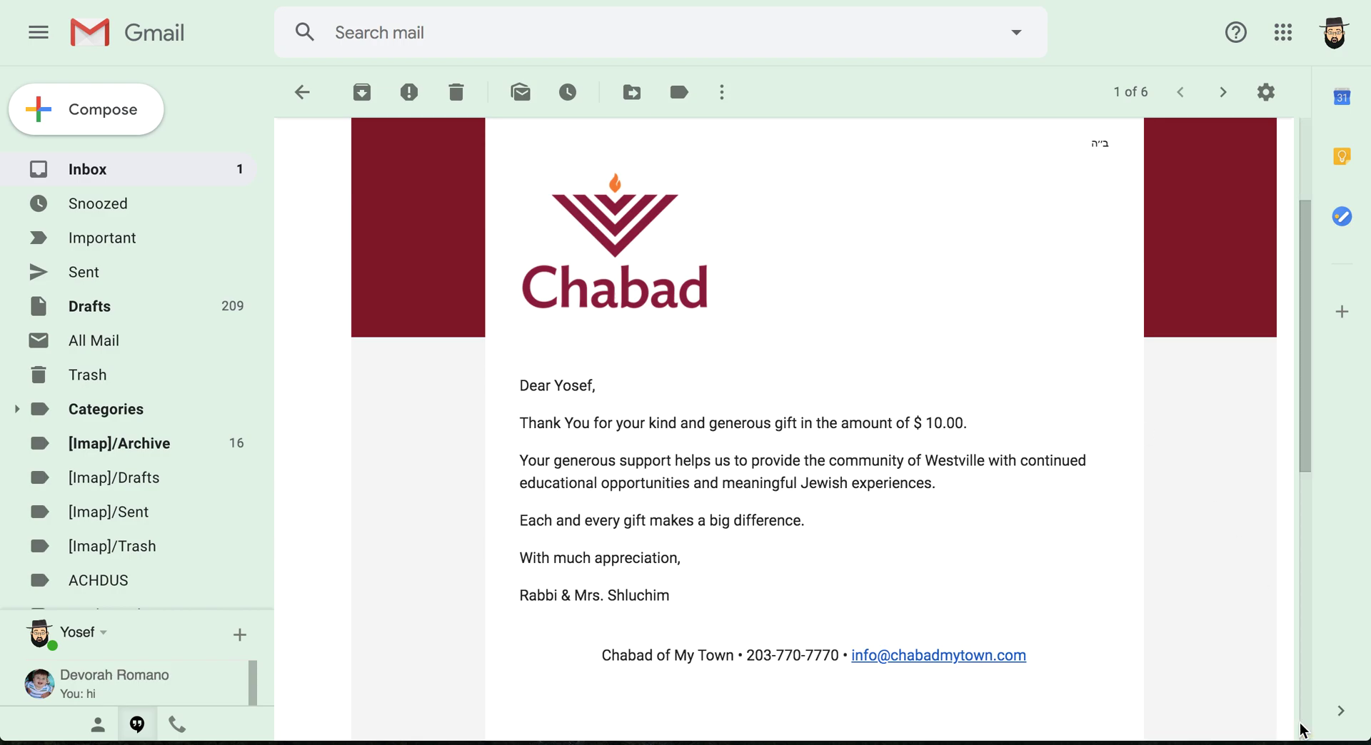
{"action": "scroll", "coordinate": [1074, 554], "scroll_direction": "up", "scroll_amount": 2}
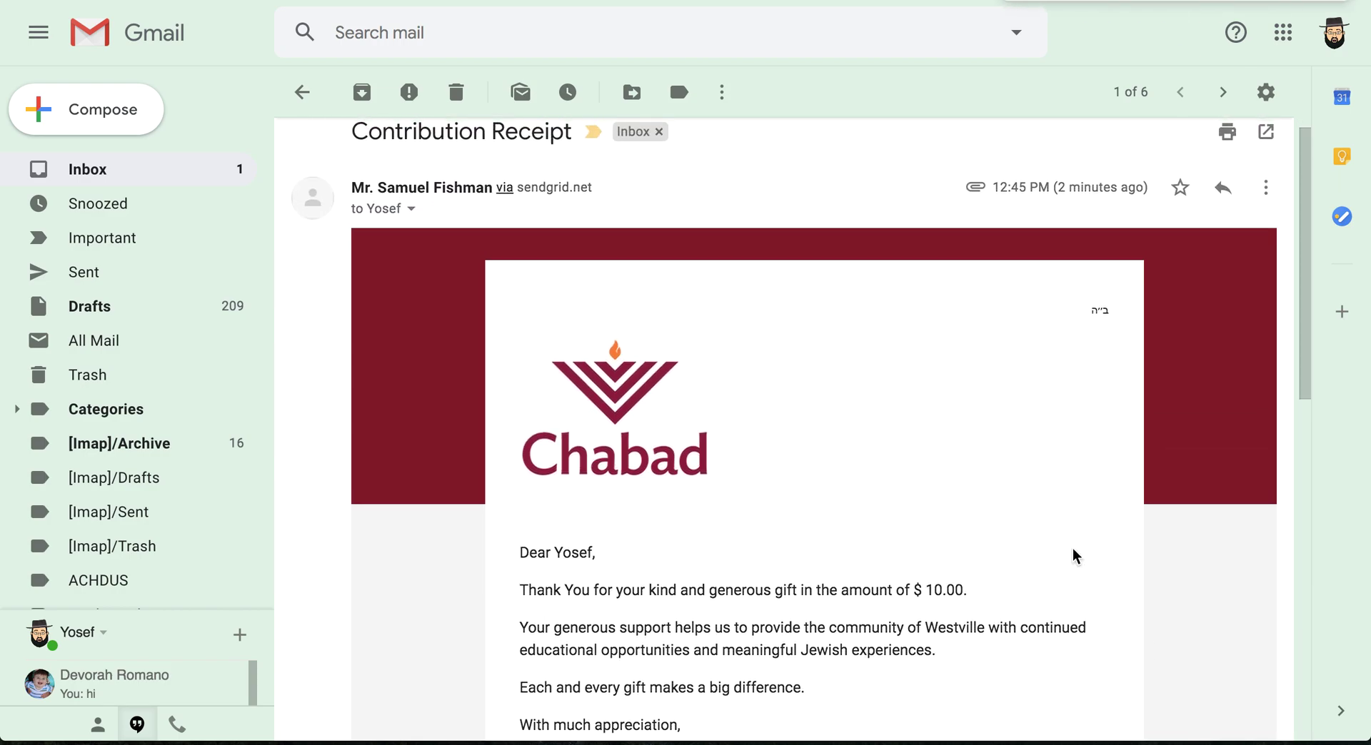
{"action": "scroll", "coordinate": [1075, 556], "scroll_direction": "down", "scroll_amount": 5}
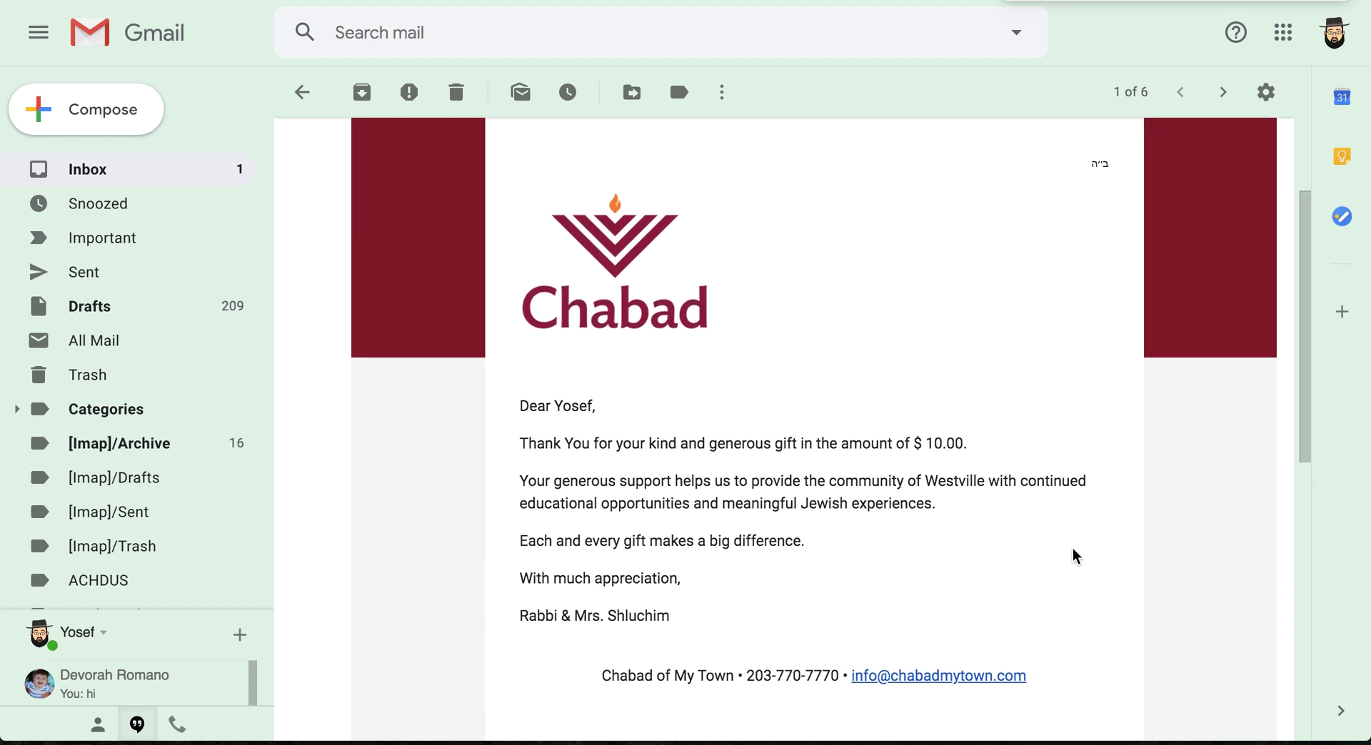
{"action": "scroll", "coordinate": [1076, 556], "scroll_direction": "down", "scroll_amount": 6}
{"action": "scroll", "coordinate": [1076, 556], "scroll_direction": "up", "scroll_amount": 8}
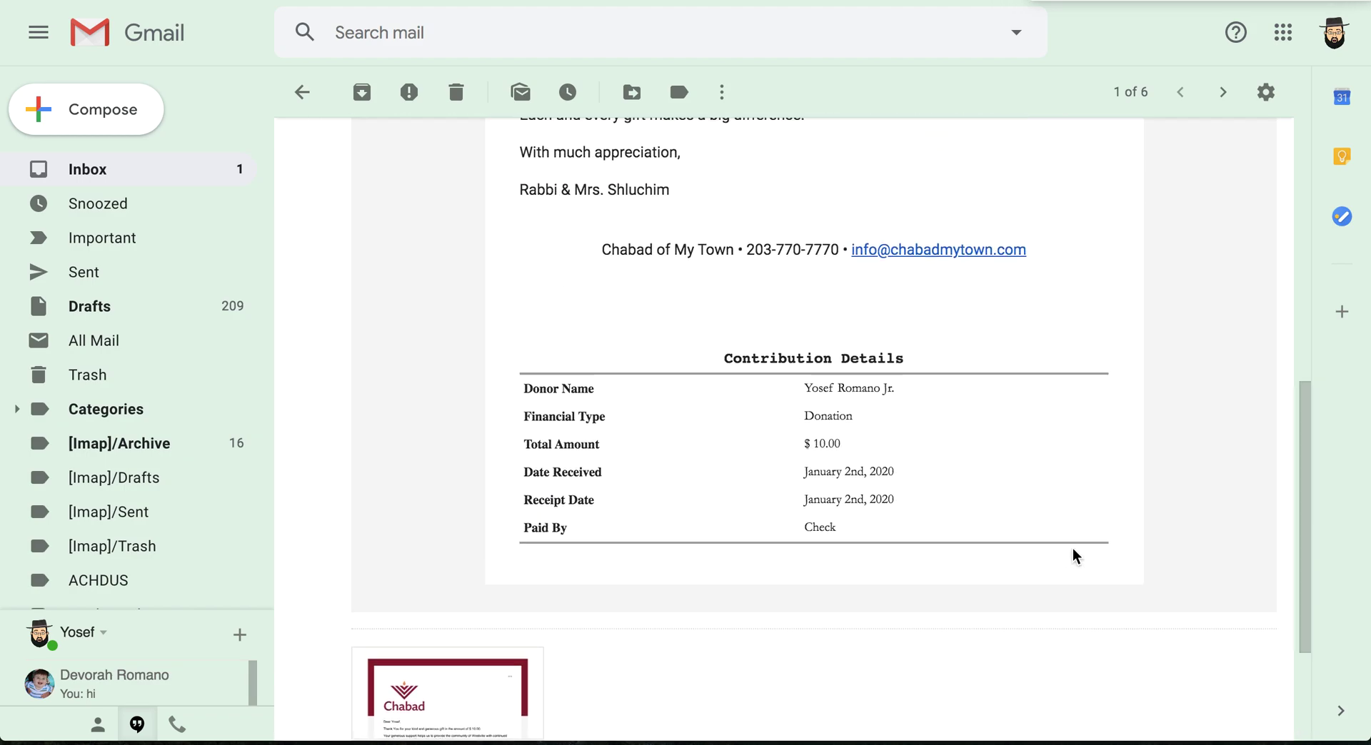
{"action": "scroll", "coordinate": [1071, 556], "scroll_direction": "up", "scroll_amount": 3}
{"action": "scroll", "coordinate": [1071, 556], "scroll_direction": "down", "scroll_amount": 7}
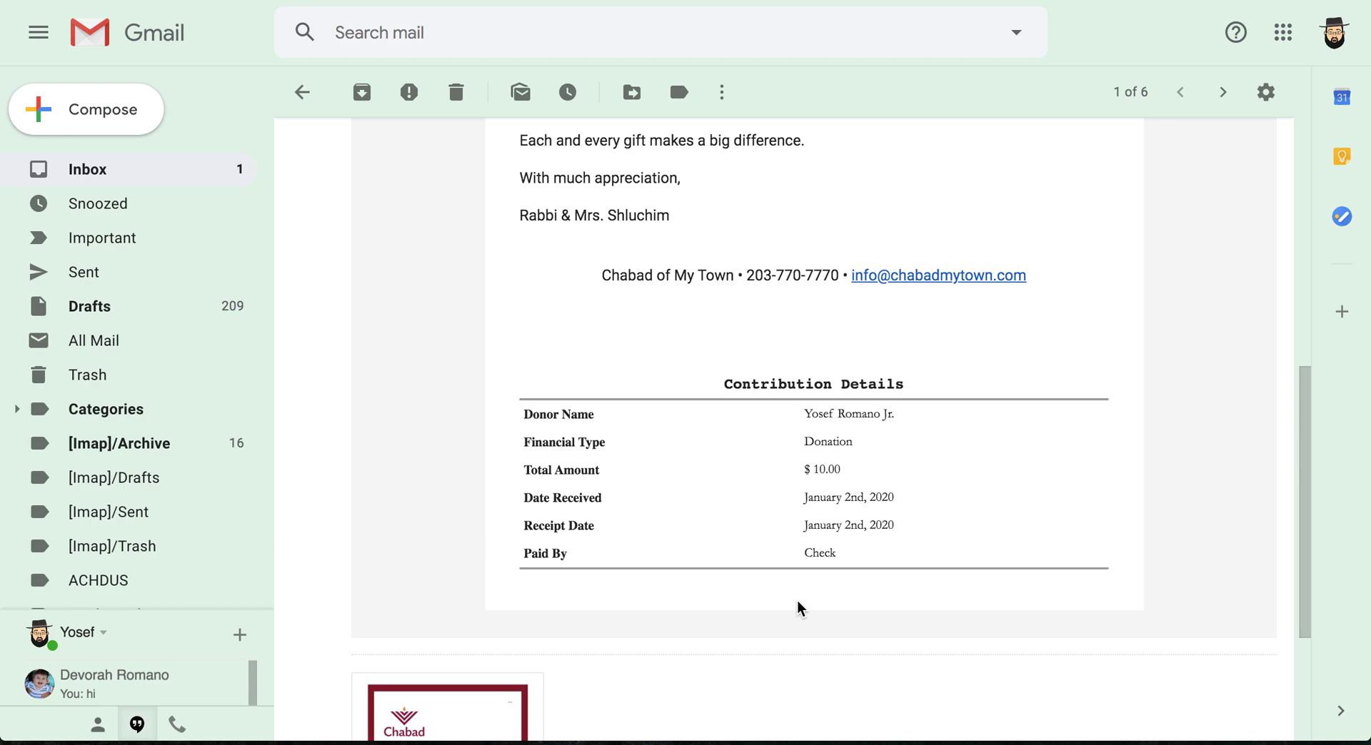
{"action": "scroll", "coordinate": [855, 597], "scroll_direction": "up", "scroll_amount": 4}
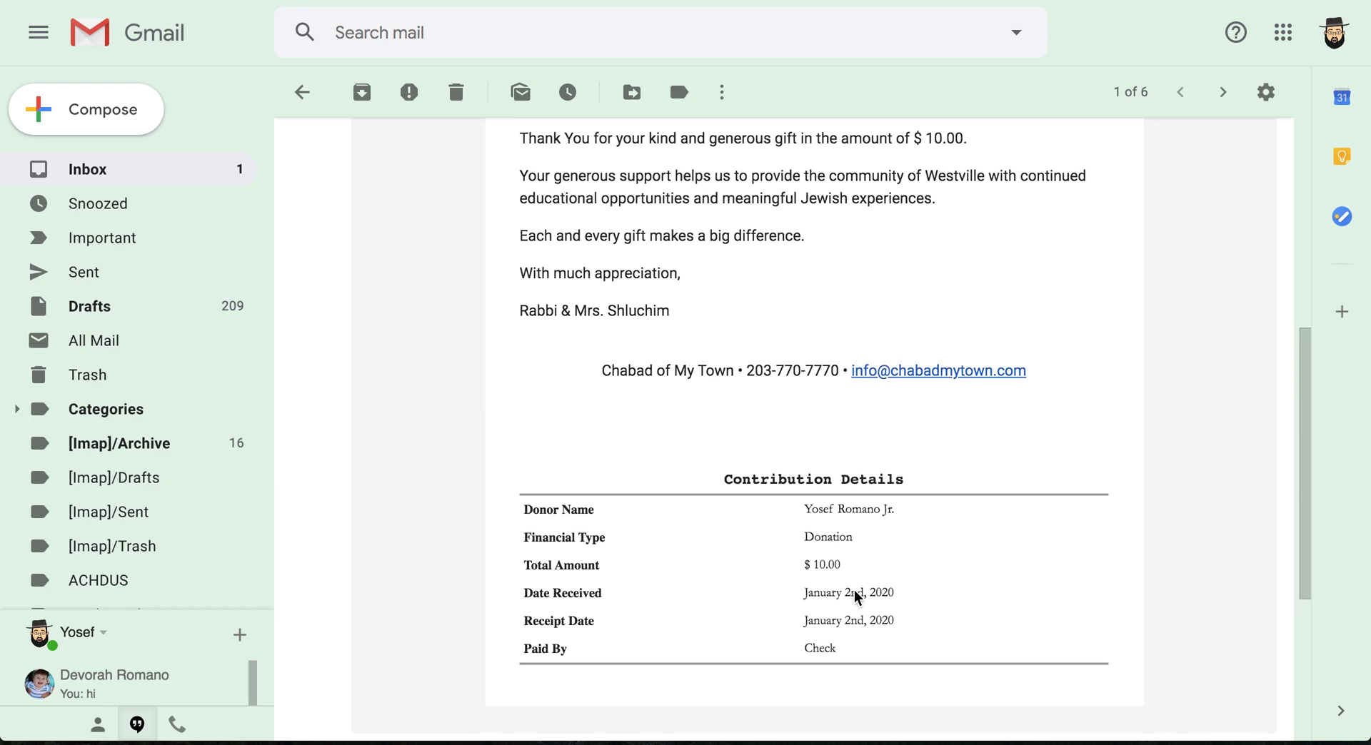
{"action": "scroll", "coordinate": [858, 598], "scroll_direction": "up", "scroll_amount": 1}
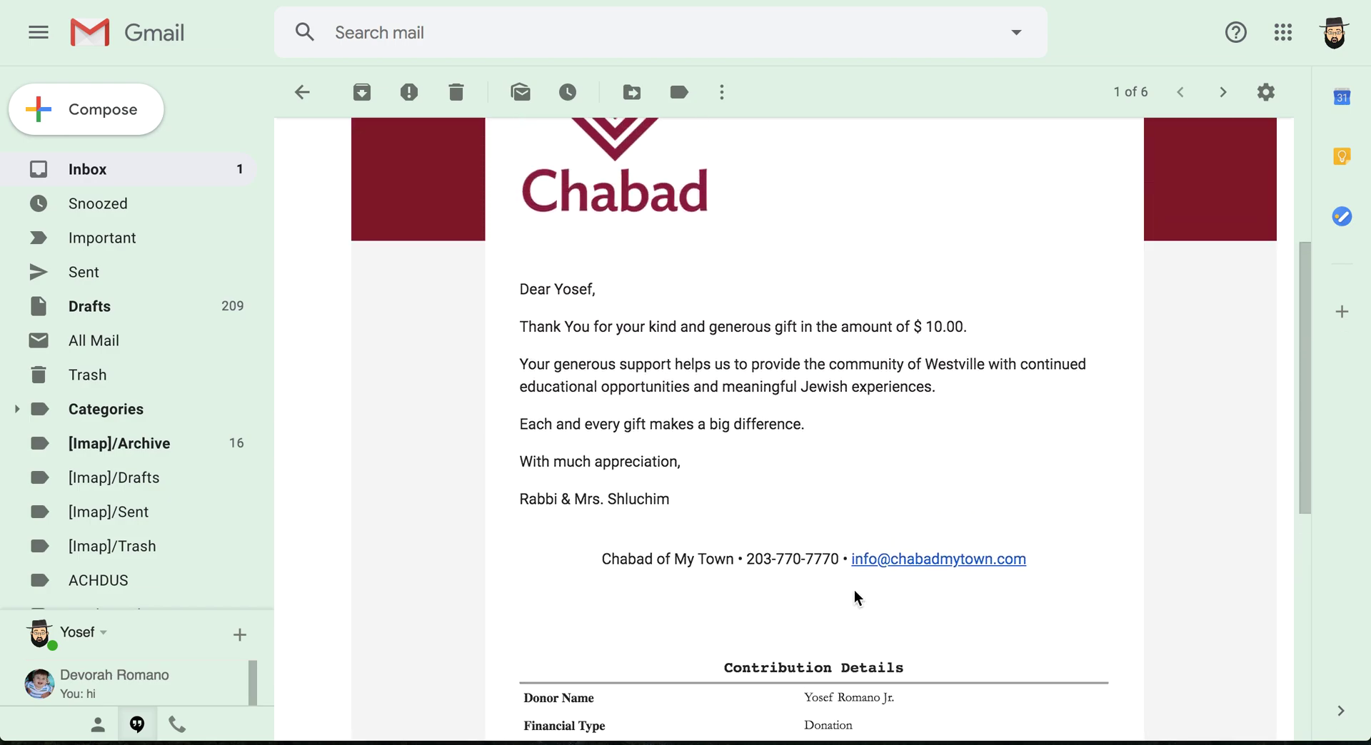
{"action": "scroll", "coordinate": [802, 453], "scroll_direction": "up", "scroll_amount": 4}
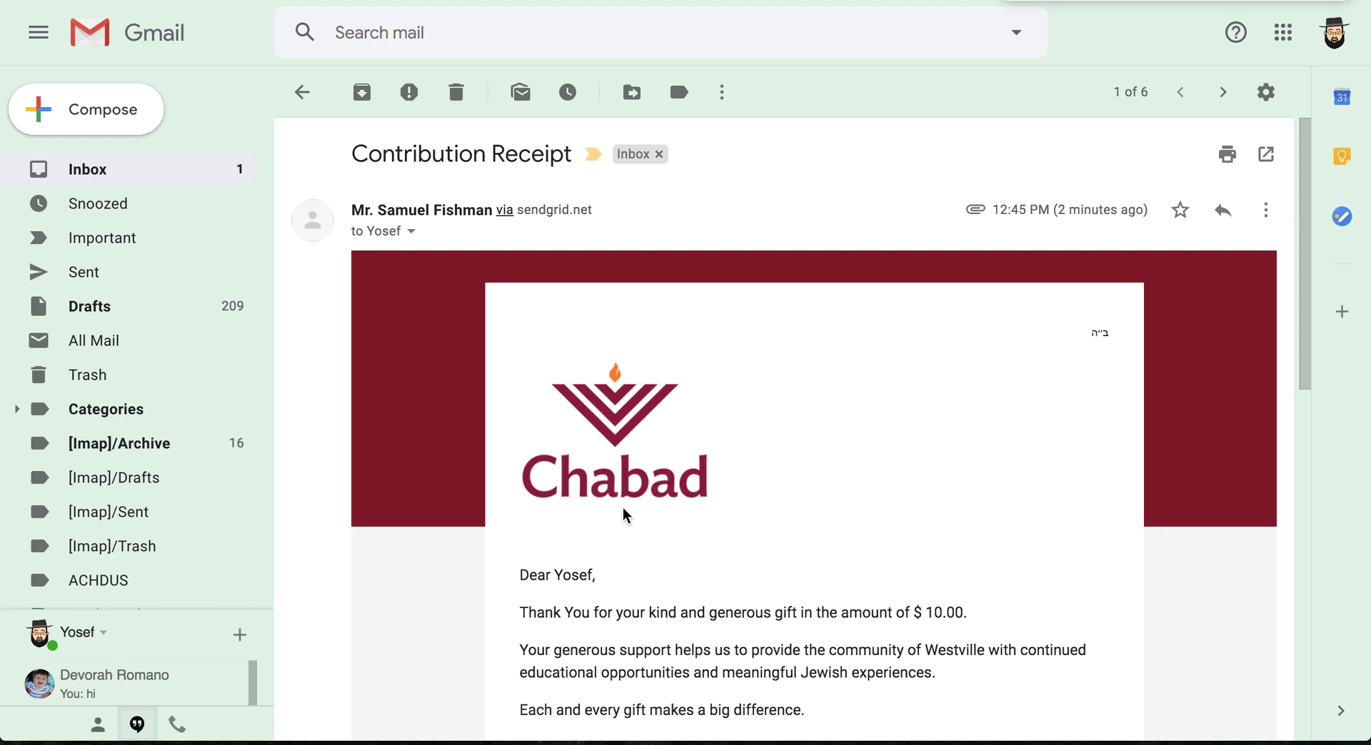
Step: Examine the thank-you wording in the body of the receipt e-mail, from the gift sentence to the signature
{"action": "scroll", "coordinate": [624, 513], "scroll_direction": "down", "scroll_amount": 3}
{"action": "left_click_drag", "start_coordinate": [519, 431], "coordinate": [707, 596]}
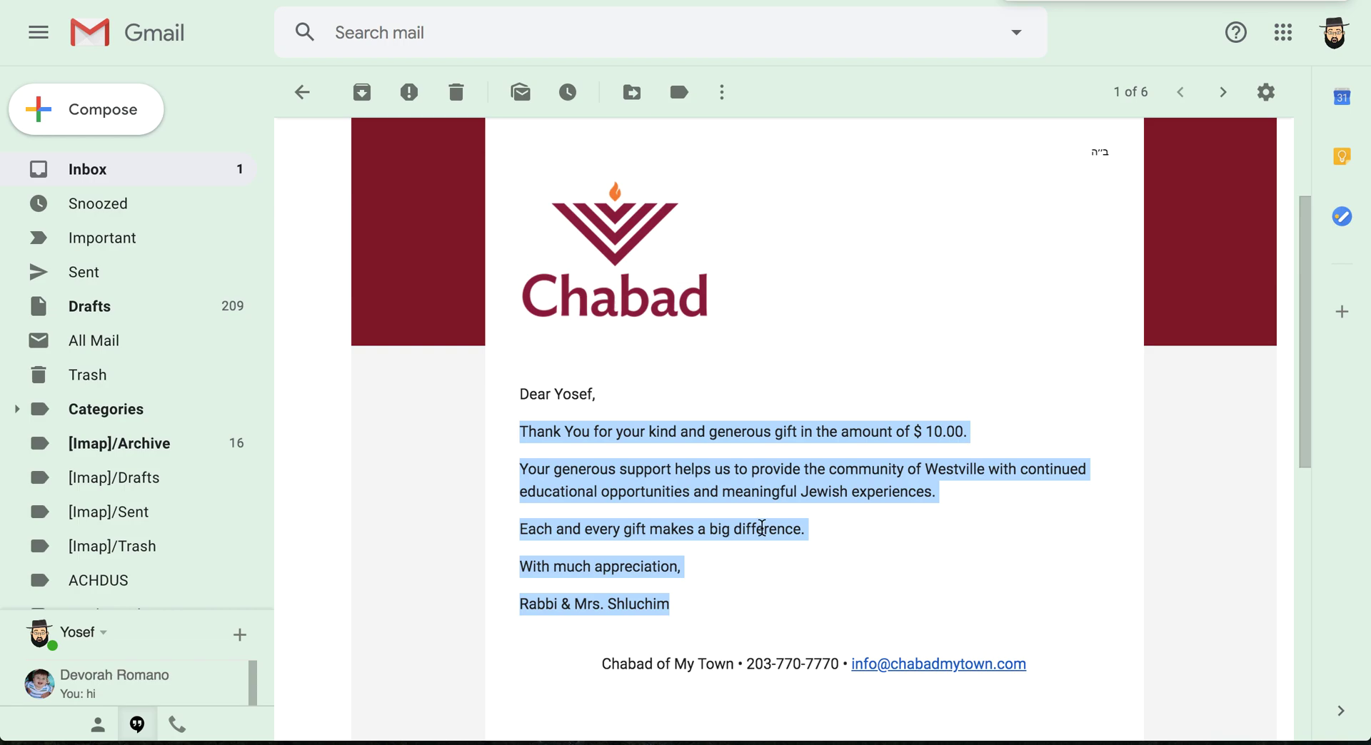
{"action": "scroll", "coordinate": [762, 527], "scroll_direction": "up", "scroll_amount": 1}
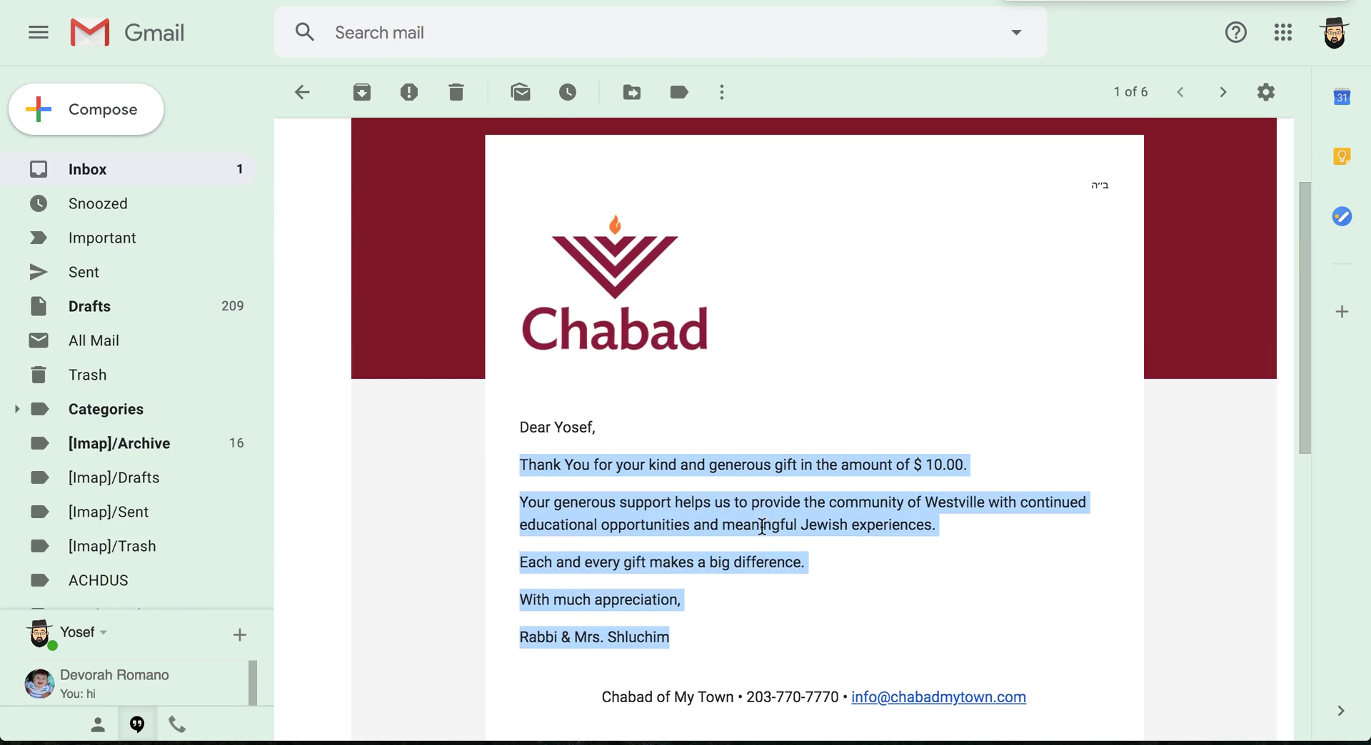
{"action": "scroll", "coordinate": [761, 527], "scroll_direction": "up", "scroll_amount": 1}
{"action": "left_click", "coordinate": [762, 527]}
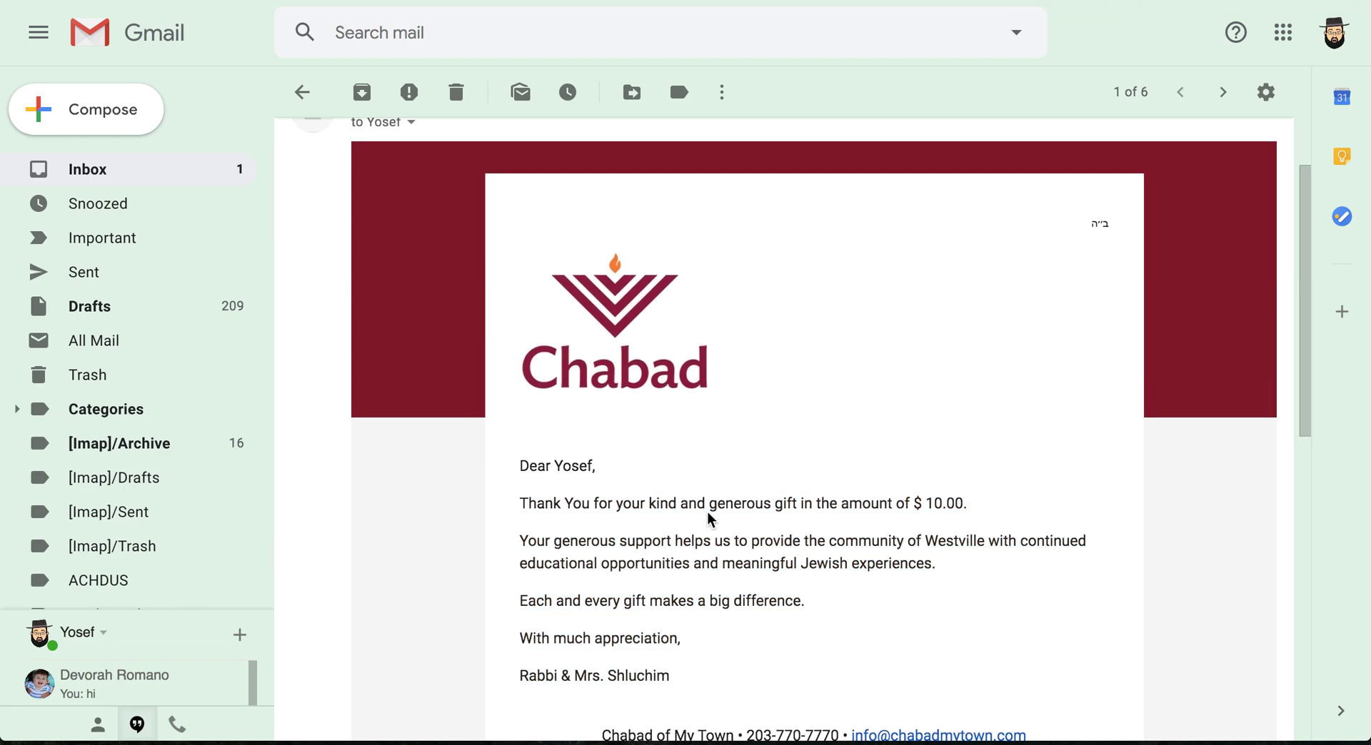
{"action": "left_click_drag", "start_coordinate": [711, 520], "coordinate": [774, 520]}
{"action": "left_click", "coordinate": [777, 520]}
{"action": "scroll", "coordinate": [762, 386], "scroll_direction": "down", "scroll_amount": 1}
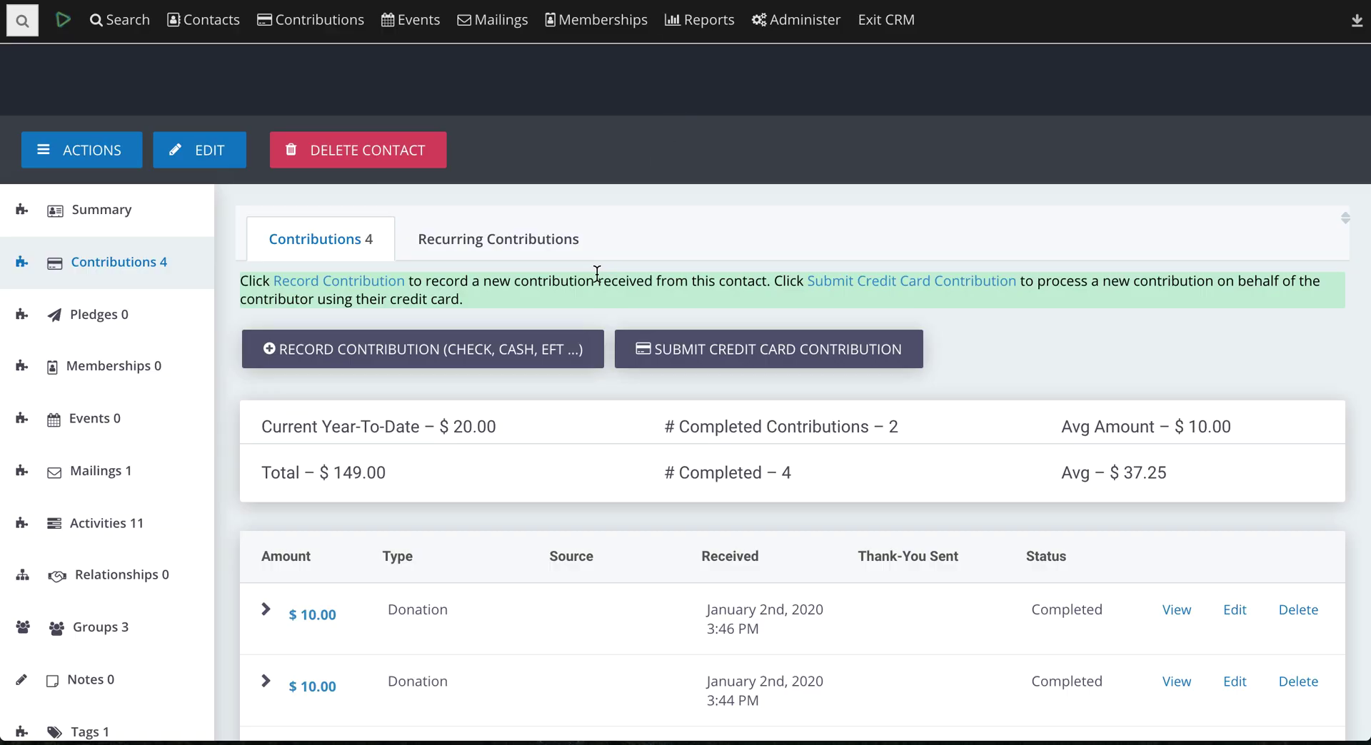
Step: Return to the CRM, go to the contribution pages management and open the Contribution Amounts settings of the chabad page
{"action": "mouse_move", "coordinate": [335, 24]}
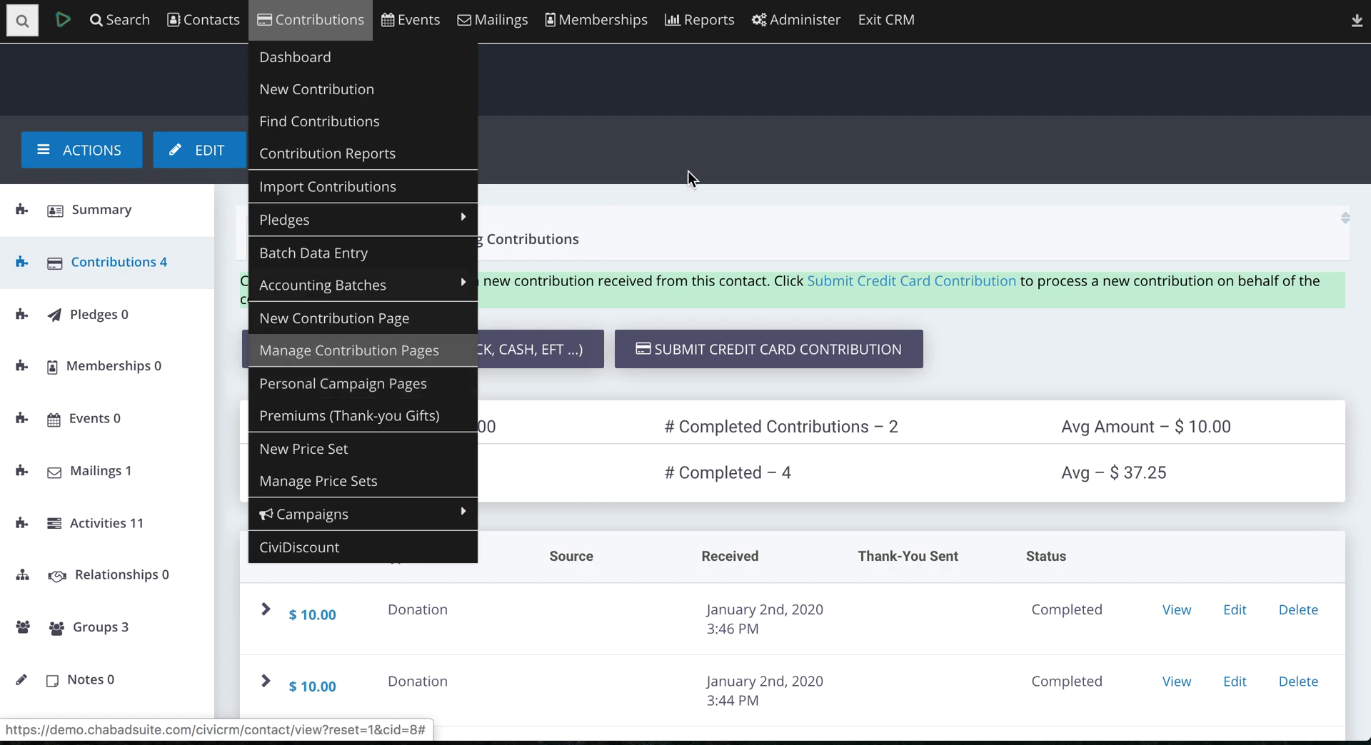
{"action": "left_click", "coordinate": [371, 361]}
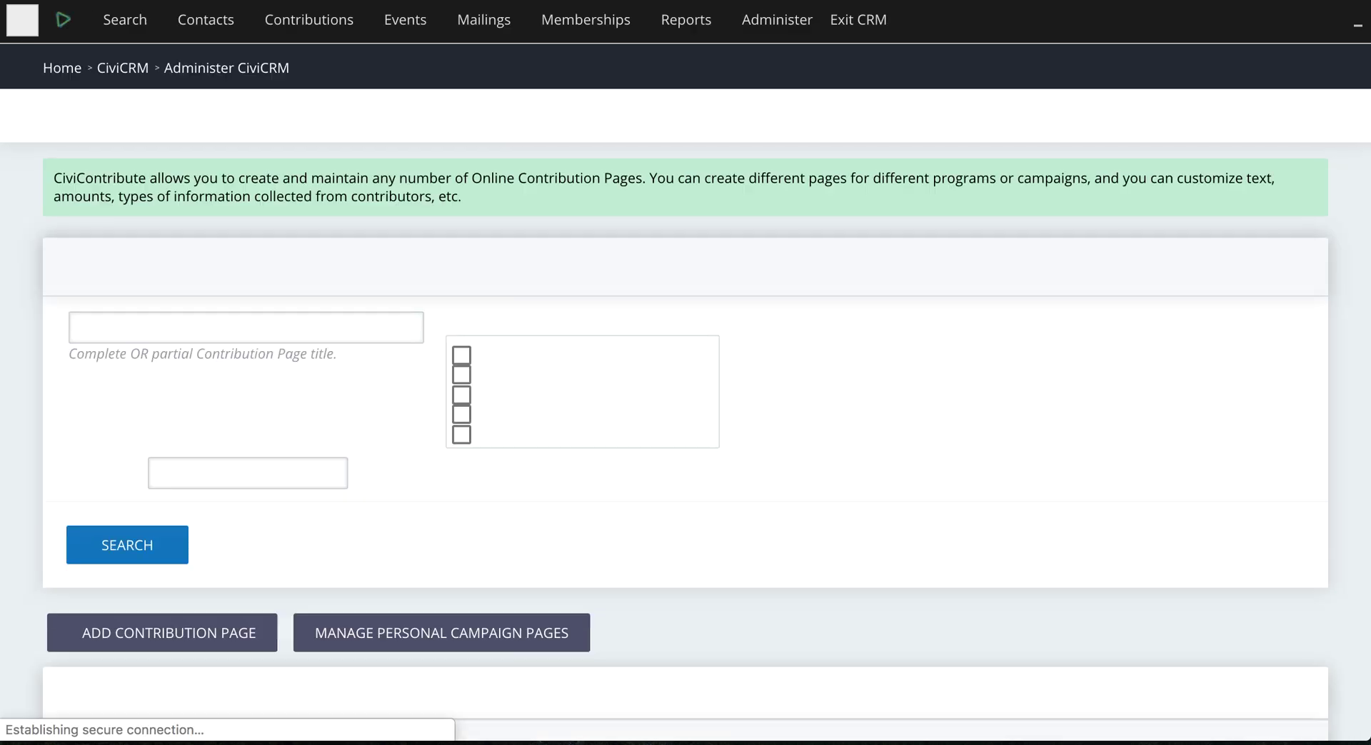
{"action": "mouse_move", "coordinate": [305, 27]}
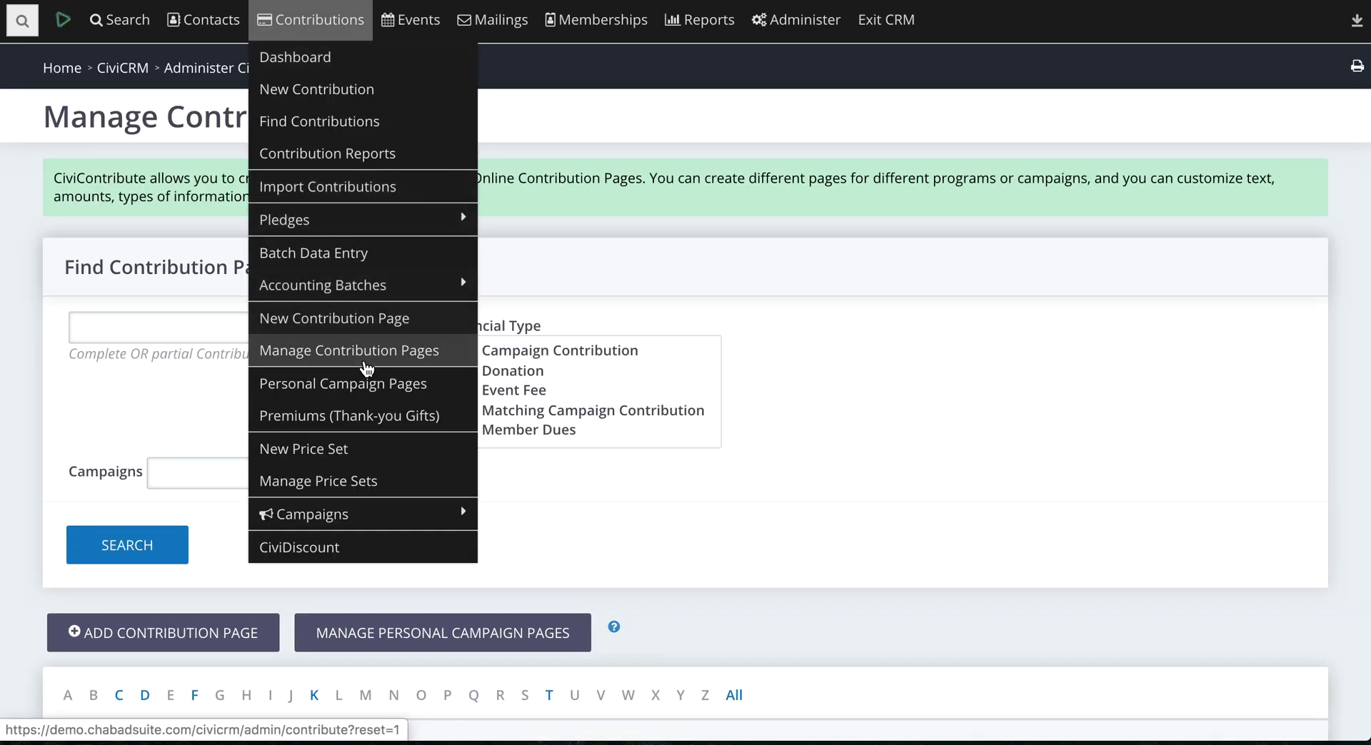
{"action": "scroll", "coordinate": [854, 420], "scroll_direction": "down", "scroll_amount": 8}
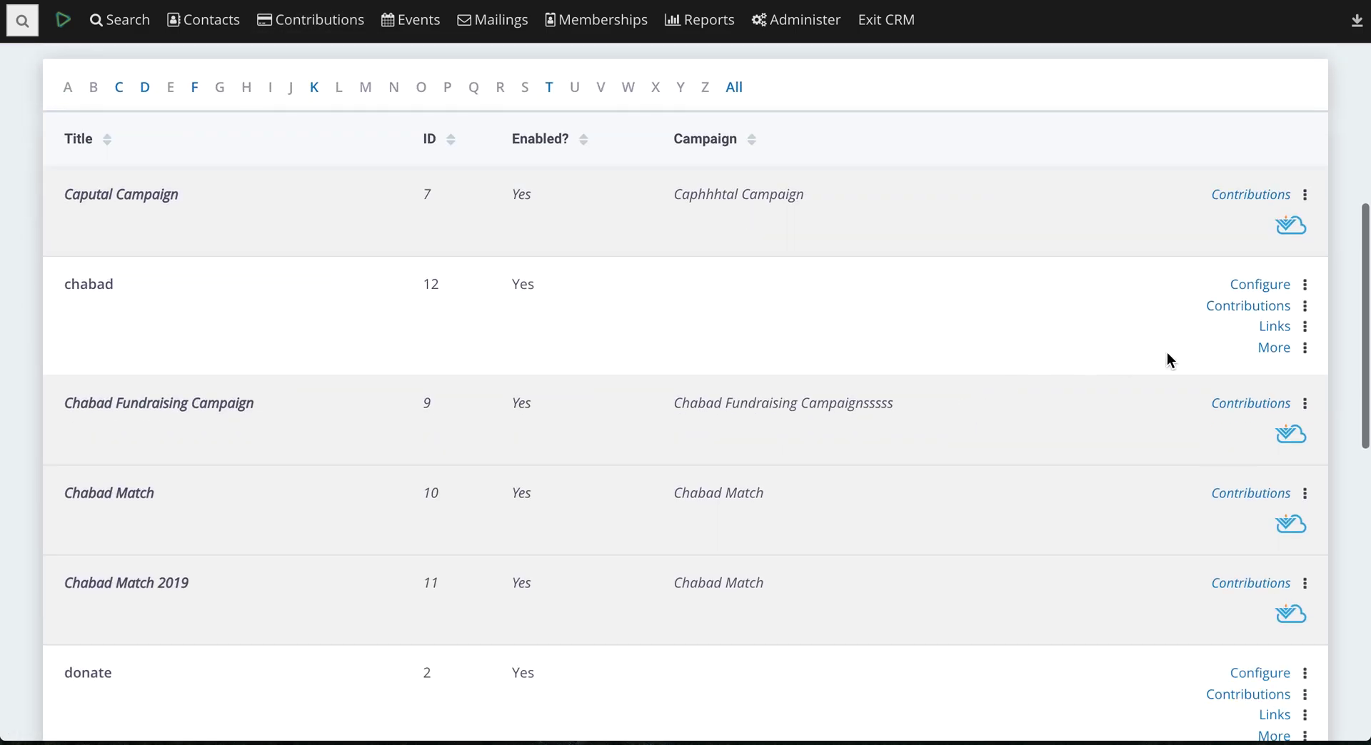
{"action": "left_click", "coordinate": [1284, 289]}
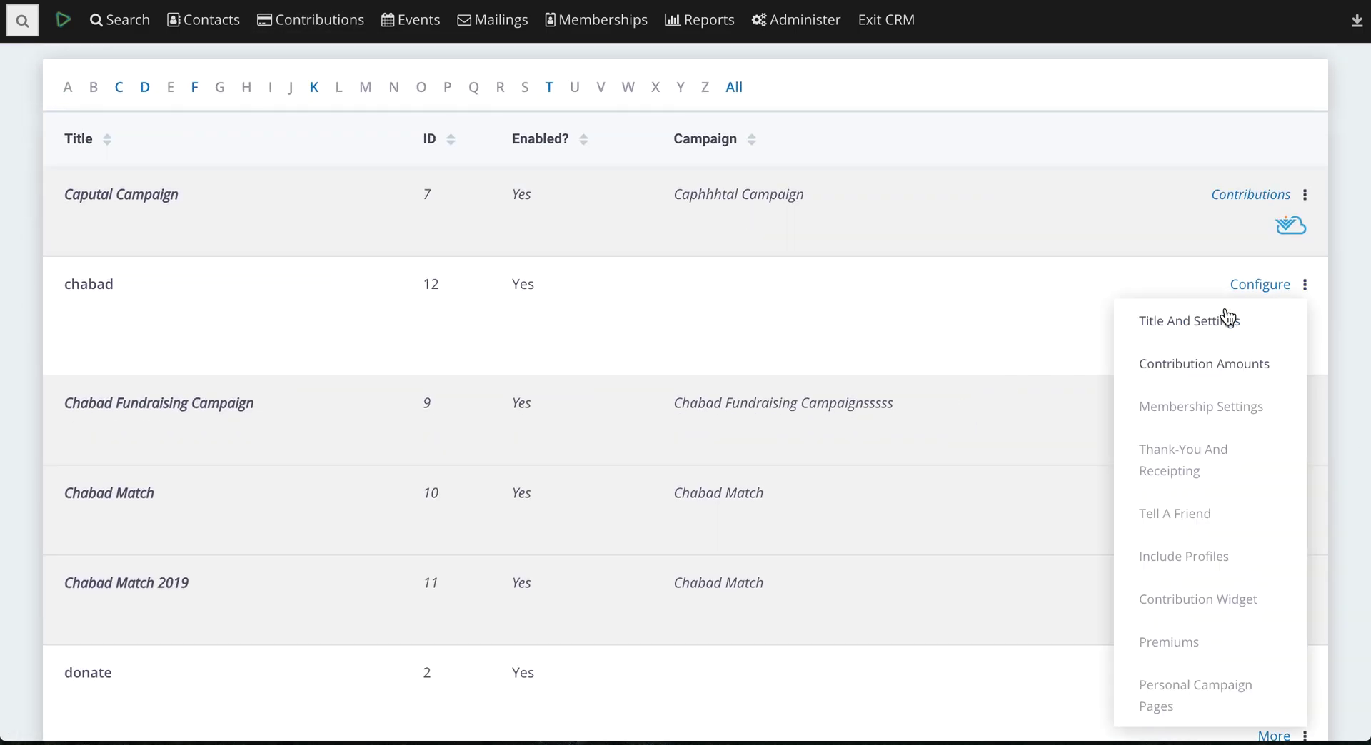
{"action": "left_click", "coordinate": [1203, 375]}
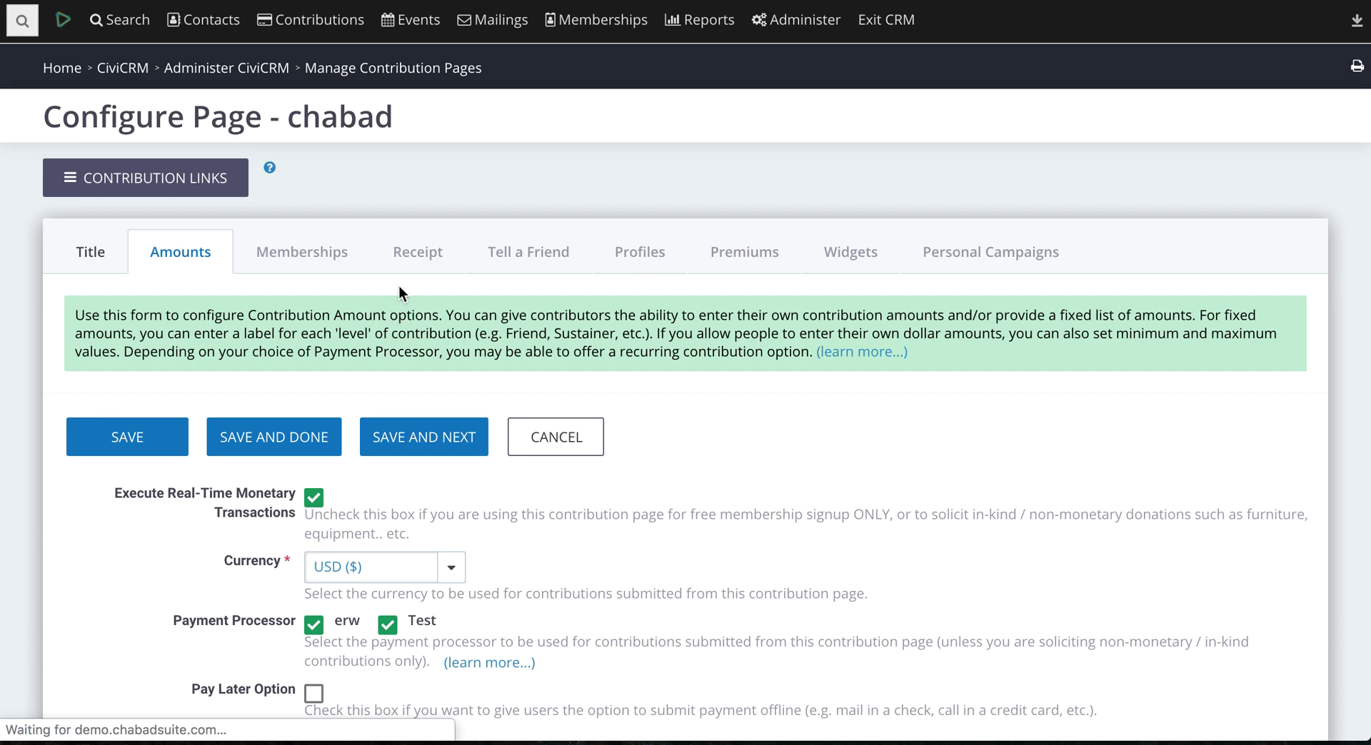
Step: Open the chabad page's Receipt settings and examine the Email Receipt to Contributor option and the receipt fields below it
{"action": "left_click", "coordinate": [417, 255]}
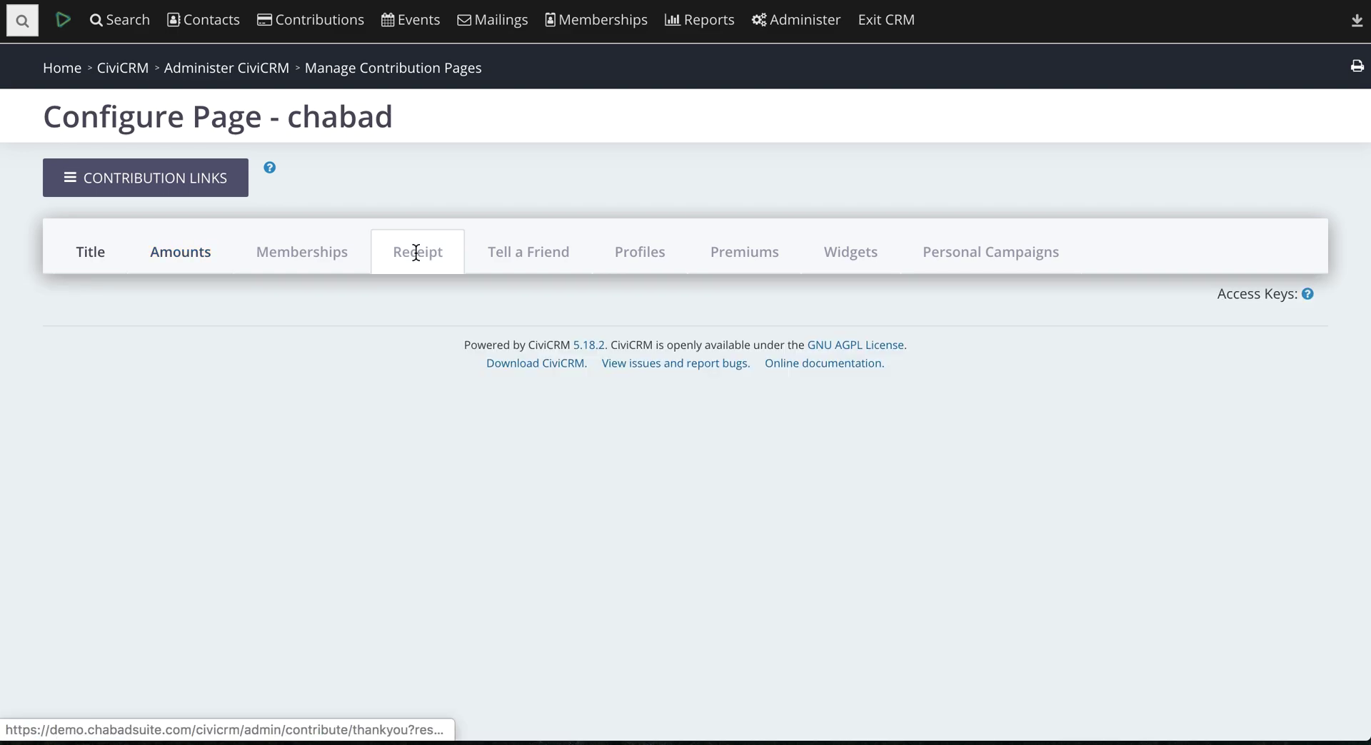
{"action": "scroll", "coordinate": [427, 341], "scroll_direction": "down", "scroll_amount": 4}
{"action": "left_click", "coordinate": [245, 404]}
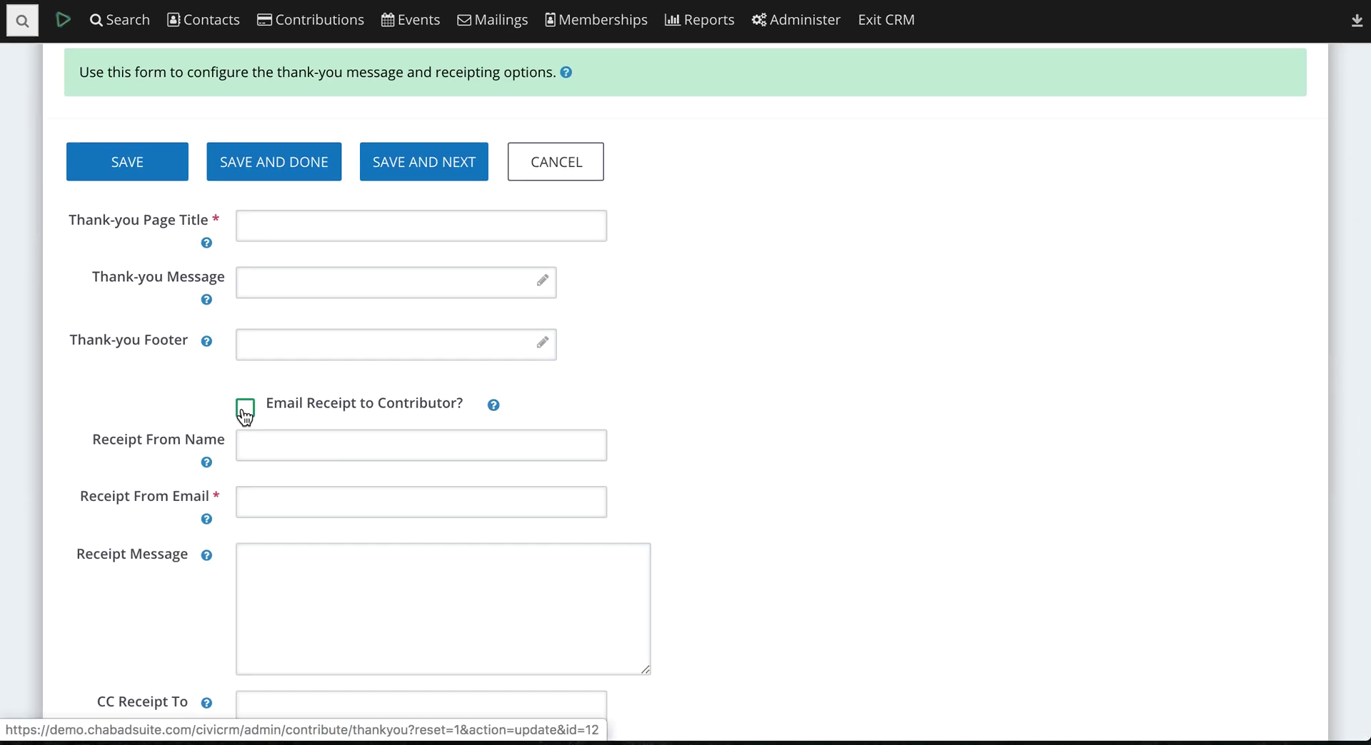
{"action": "scroll", "coordinate": [246, 417], "scroll_direction": "down", "scroll_amount": 3}
{"action": "left_click", "coordinate": [267, 391]}
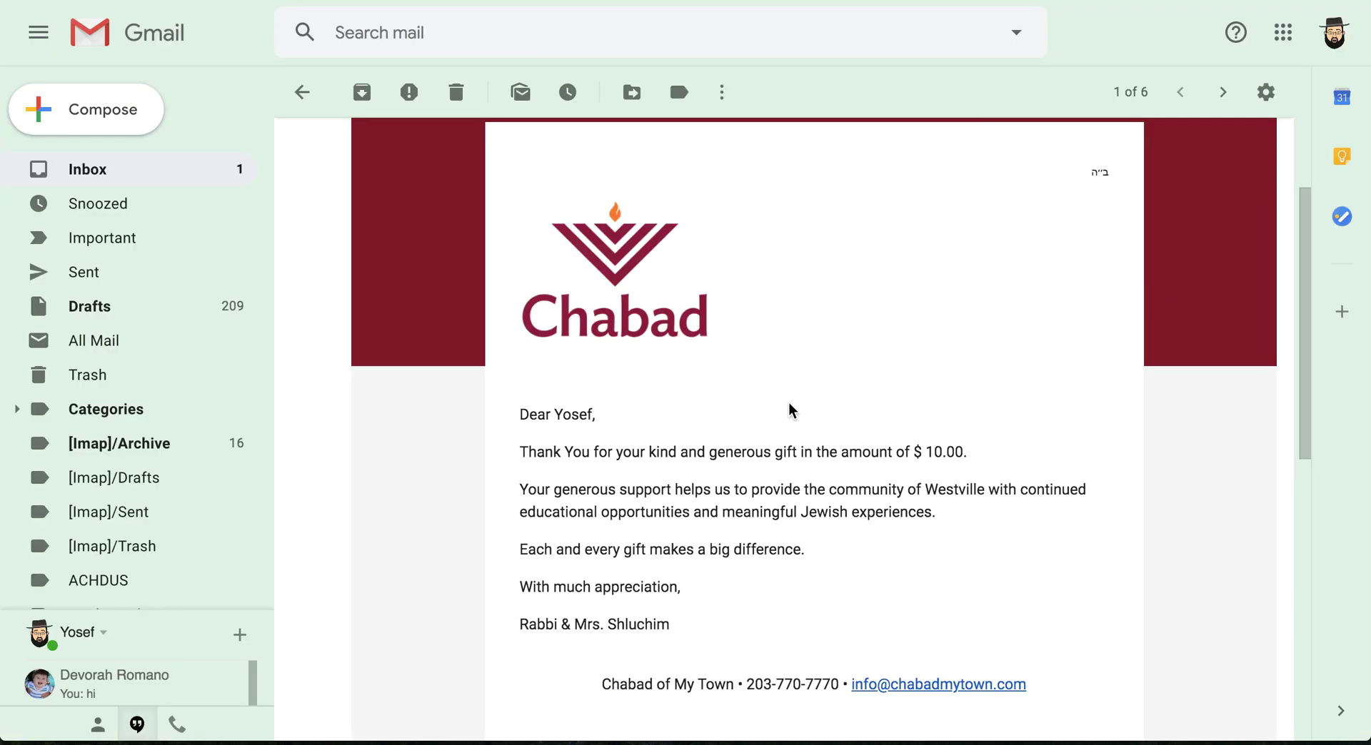
Step: Switch to Gmail and highlight the receipt letter's text, from the greeting through the thank-you wording to the signature
{"action": "left_click_drag", "start_coordinate": [521, 391], "coordinate": [729, 580]}
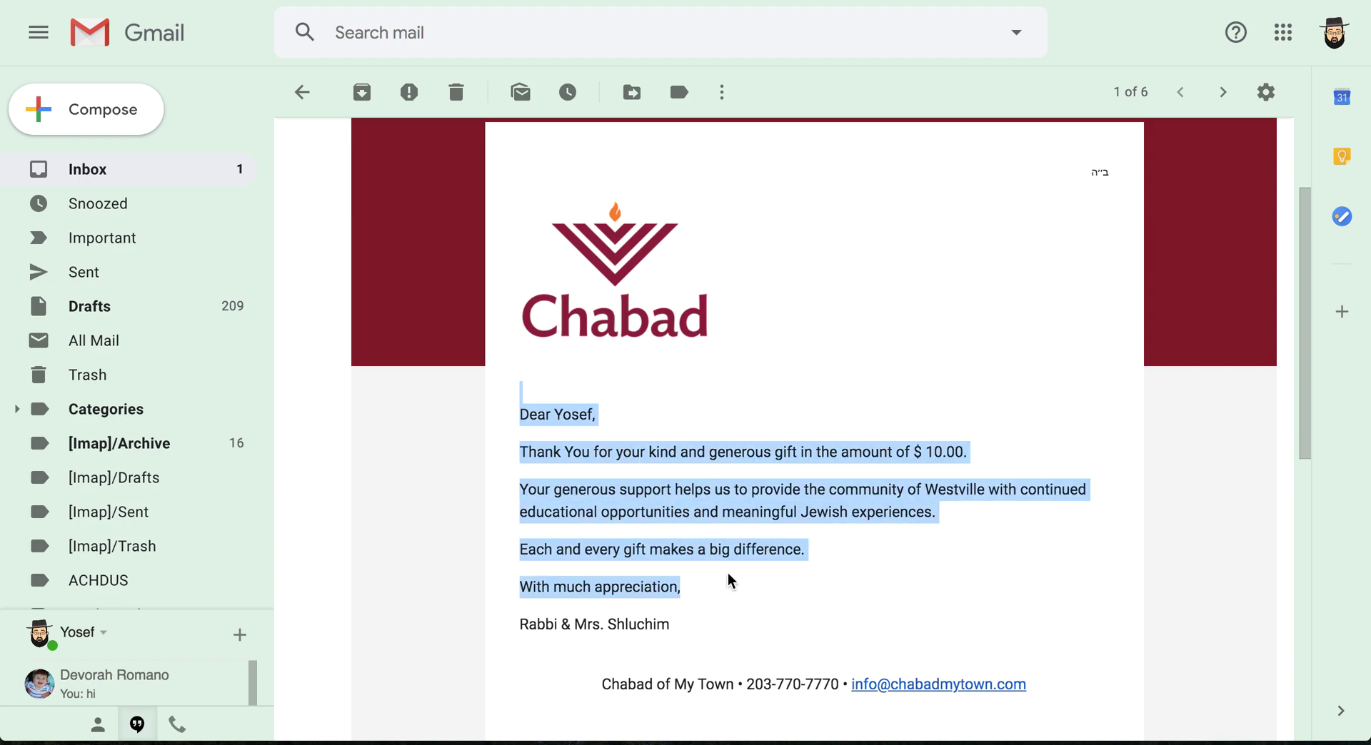
{"action": "left_click", "coordinate": [704, 569]}
{"action": "left_click_drag", "start_coordinate": [525, 451], "coordinate": [726, 652]}
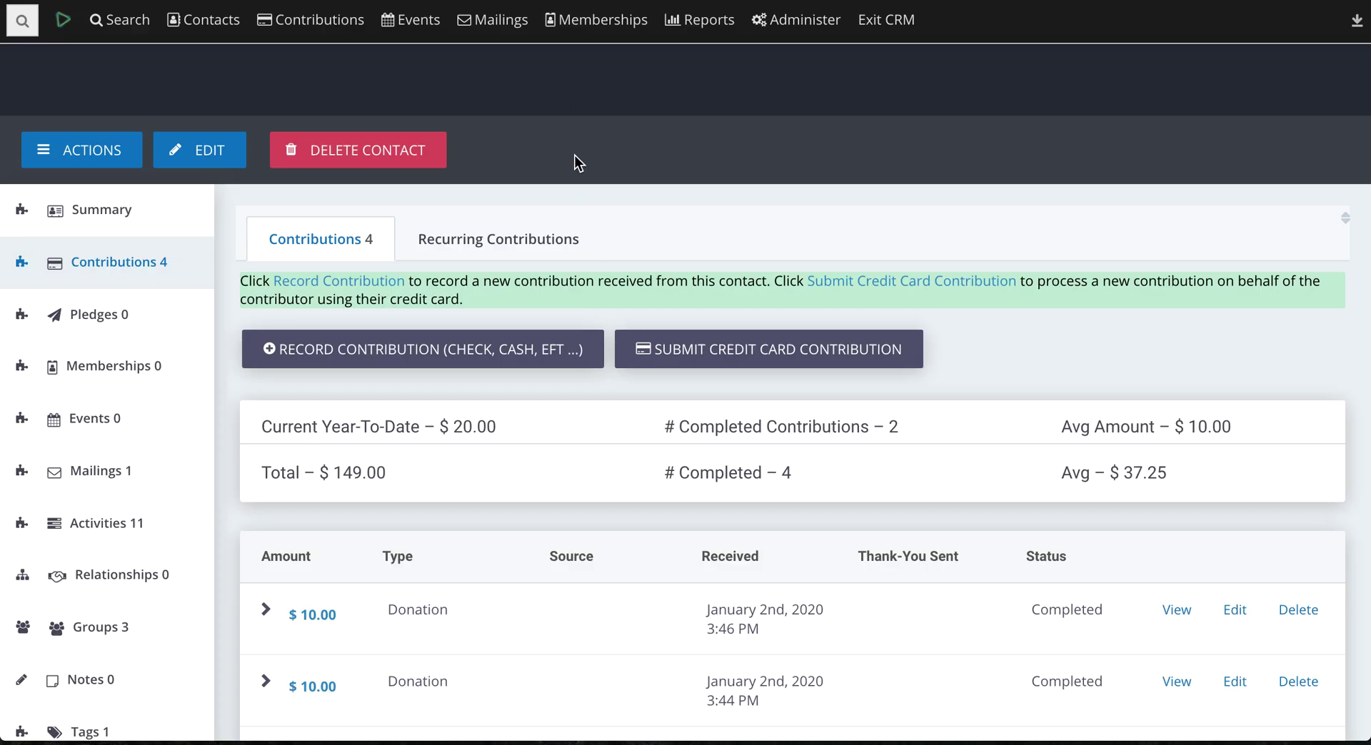
Step: In the contact's CRM contributions, edit the 3:44 PM $10.00 donation to send a receipt, then save and confirm sending
{"action": "scroll", "coordinate": [581, 307], "scroll_direction": "down", "scroll_amount": 2}
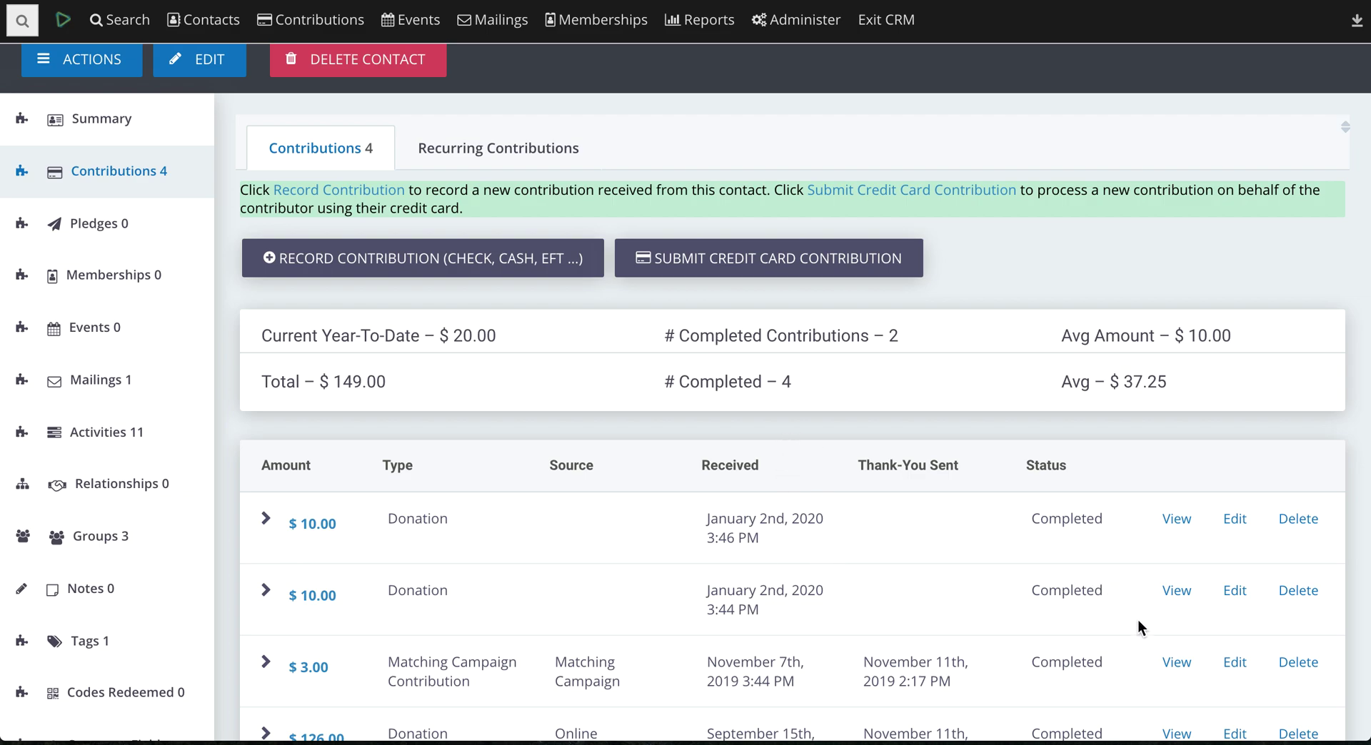
{"action": "left_click", "coordinate": [1229, 600]}
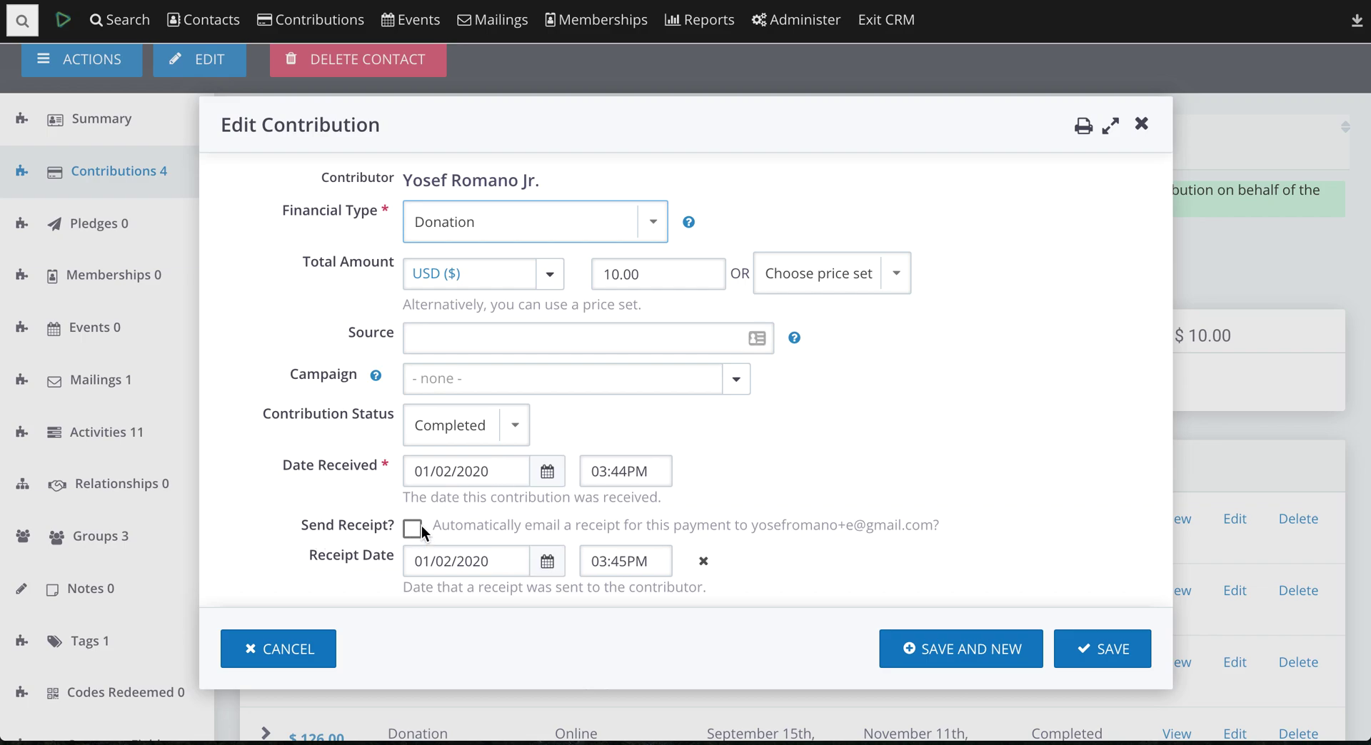
{"action": "left_click", "coordinate": [414, 529]}
{"action": "left_click", "coordinate": [1096, 647]}
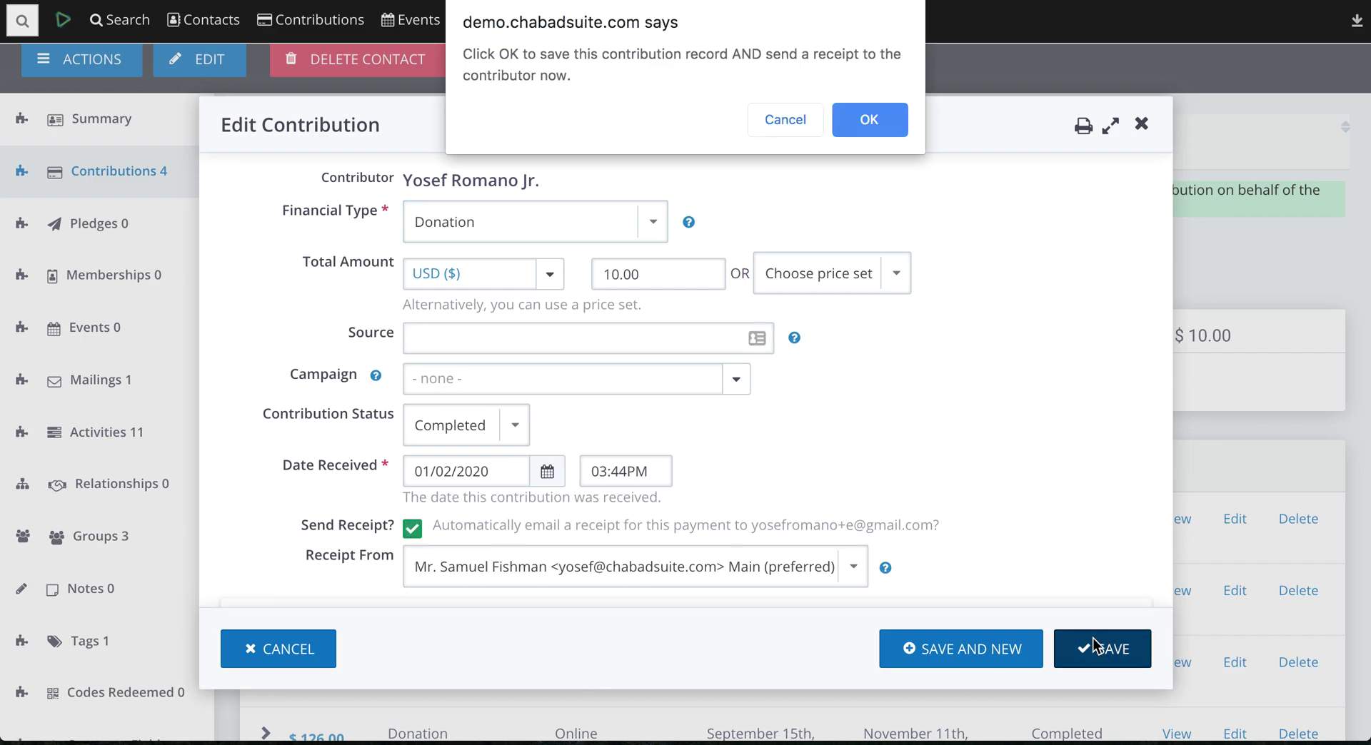
{"action": "left_click", "coordinate": [897, 127]}
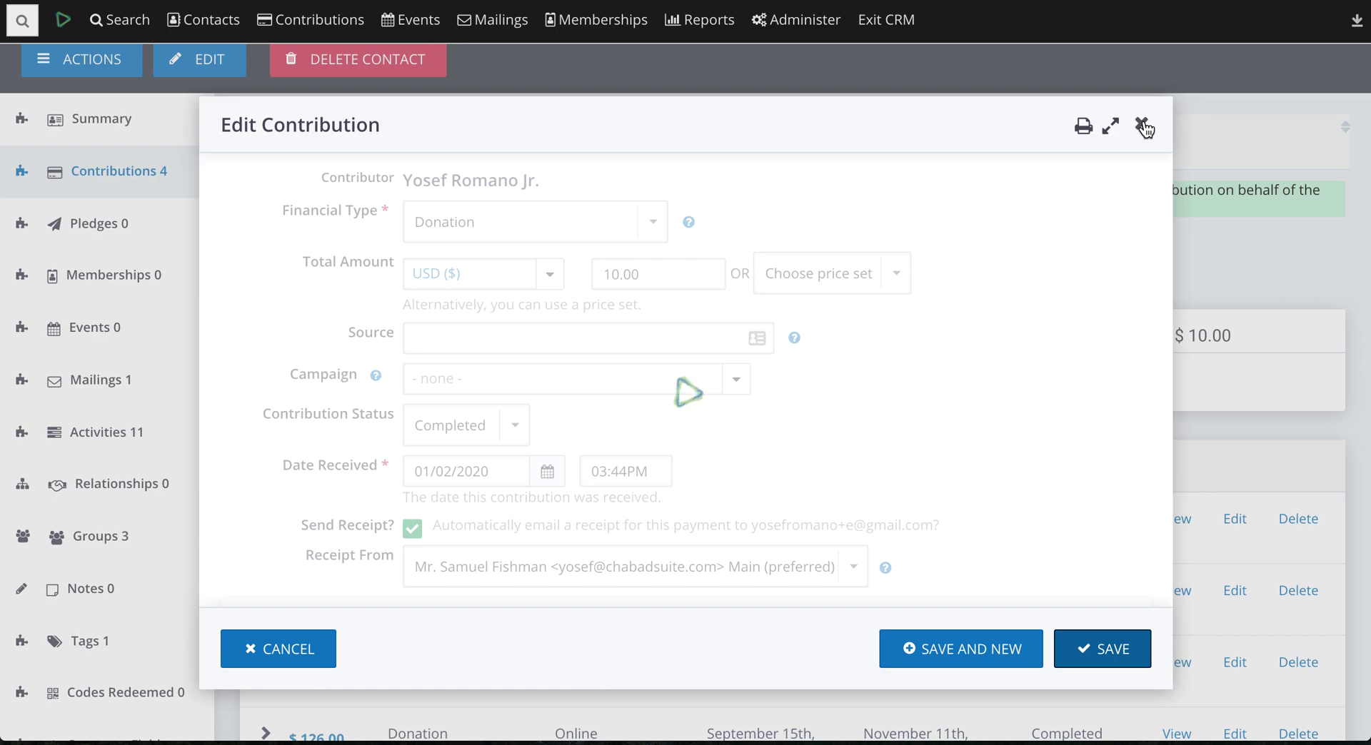